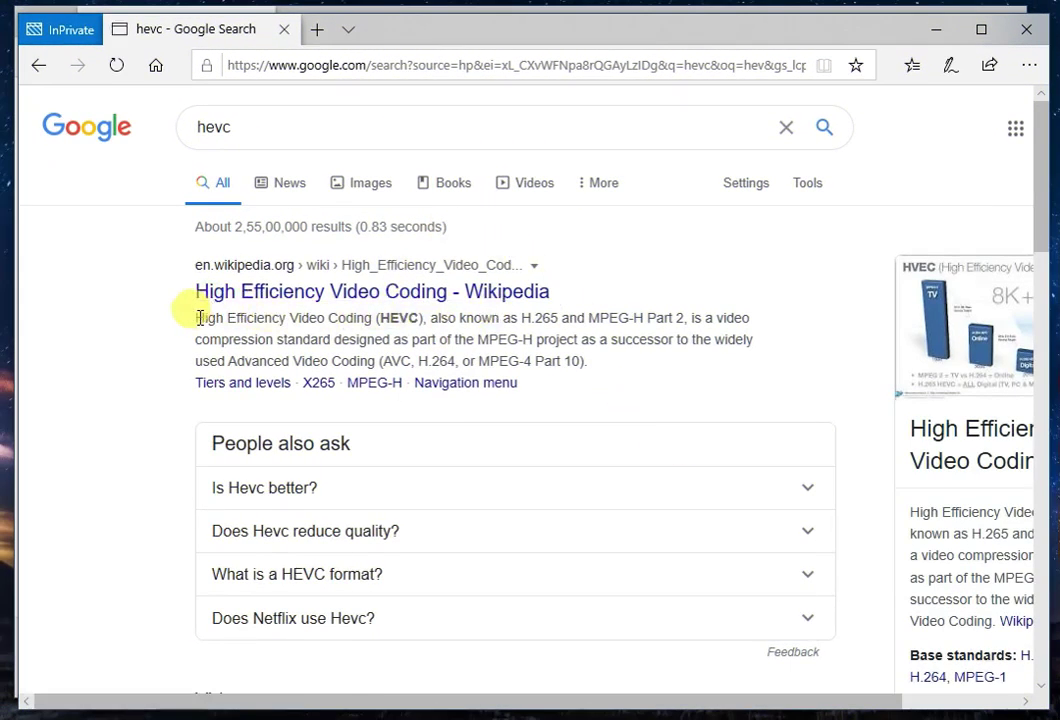
# Highlight the opening phrase "High Efficiency Video Coding" in the Wikipedia result's description
pyautogui.moveTo(196, 316); pyautogui.dragTo(424, 318)
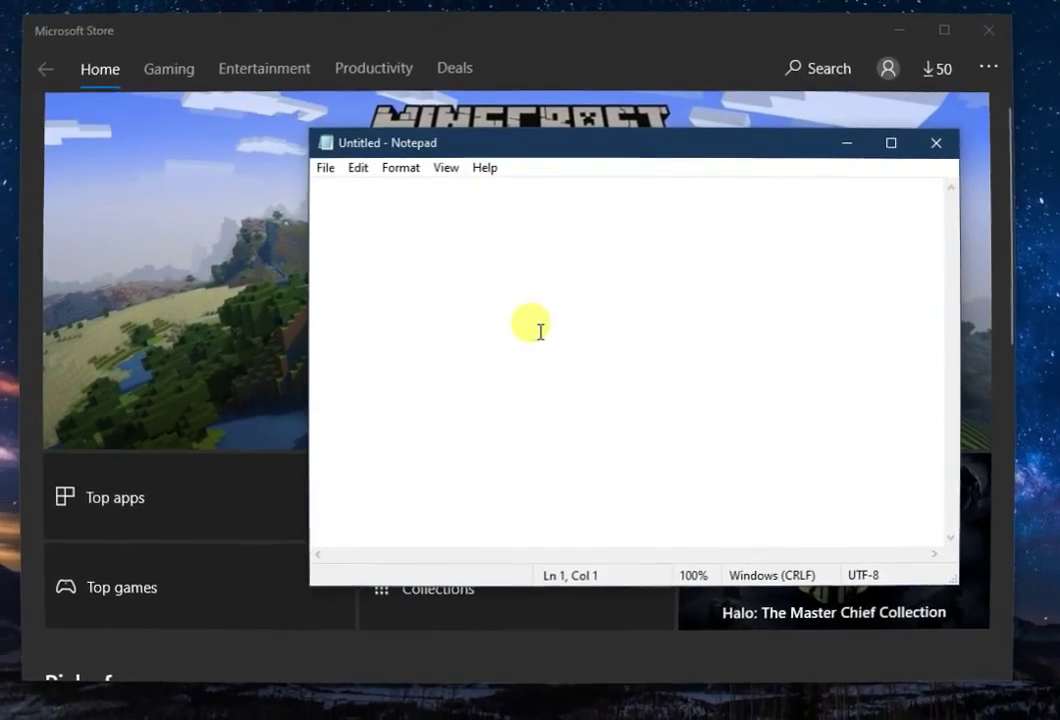
# Write "hello friends to i am going to teach you how" in the empty Notepad document and leave a blank line below
pyautogui.write('hello')
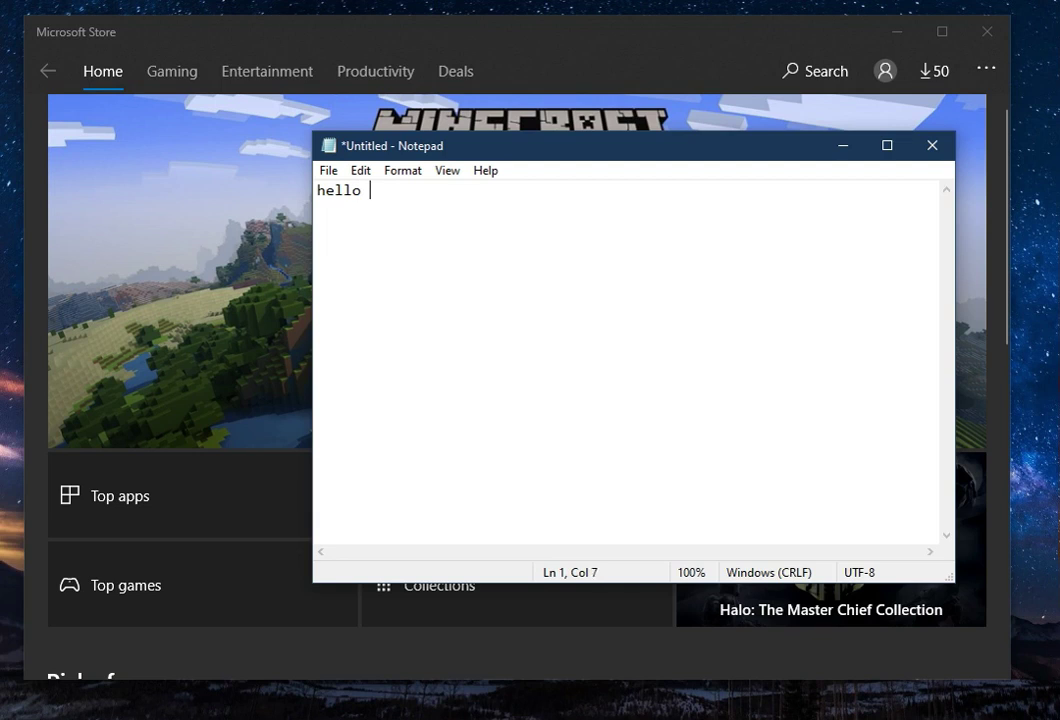
pyautogui.write(' friends to')
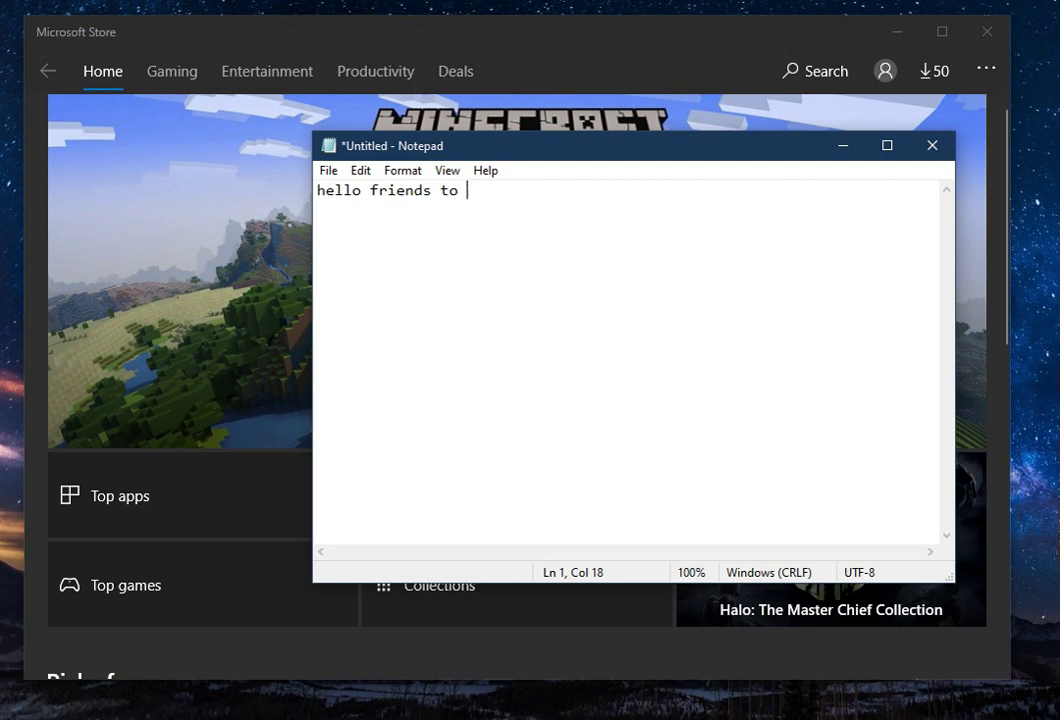
pyautogui.write('i am going to tea')
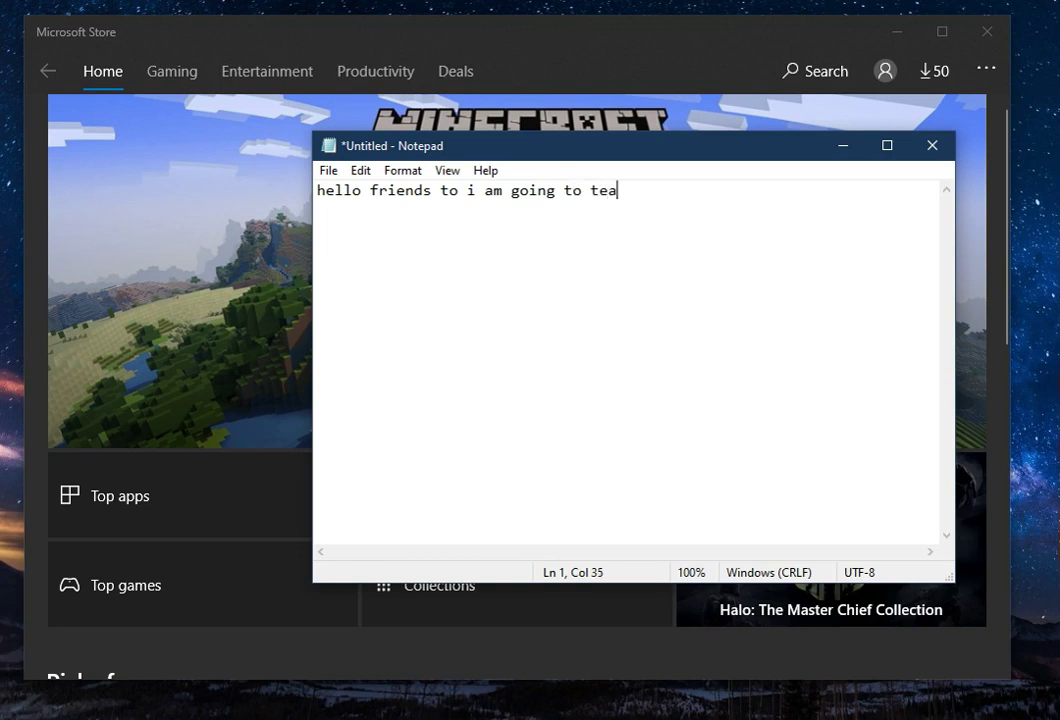
pyautogui.write('ch you how')
pyautogui.press('Return')
pyautogui.press('Return')
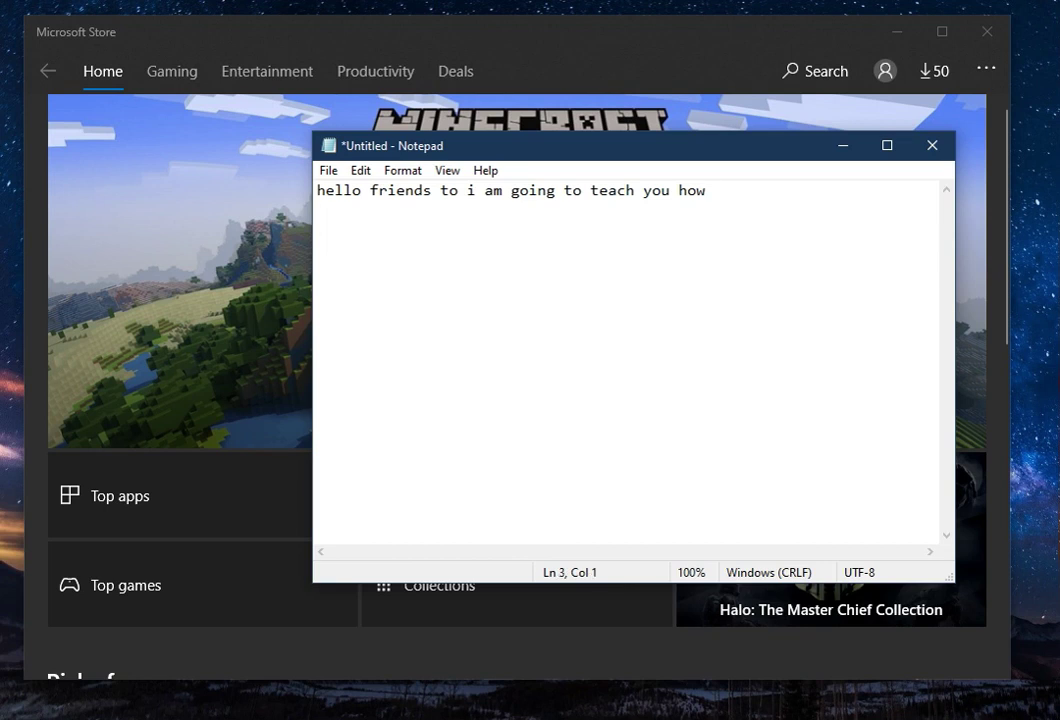
# Add the line "you can download the HEVC codex in your windows 10 OS" and, after a blank line, "For Free"
pyautogui.write('you can downlo')
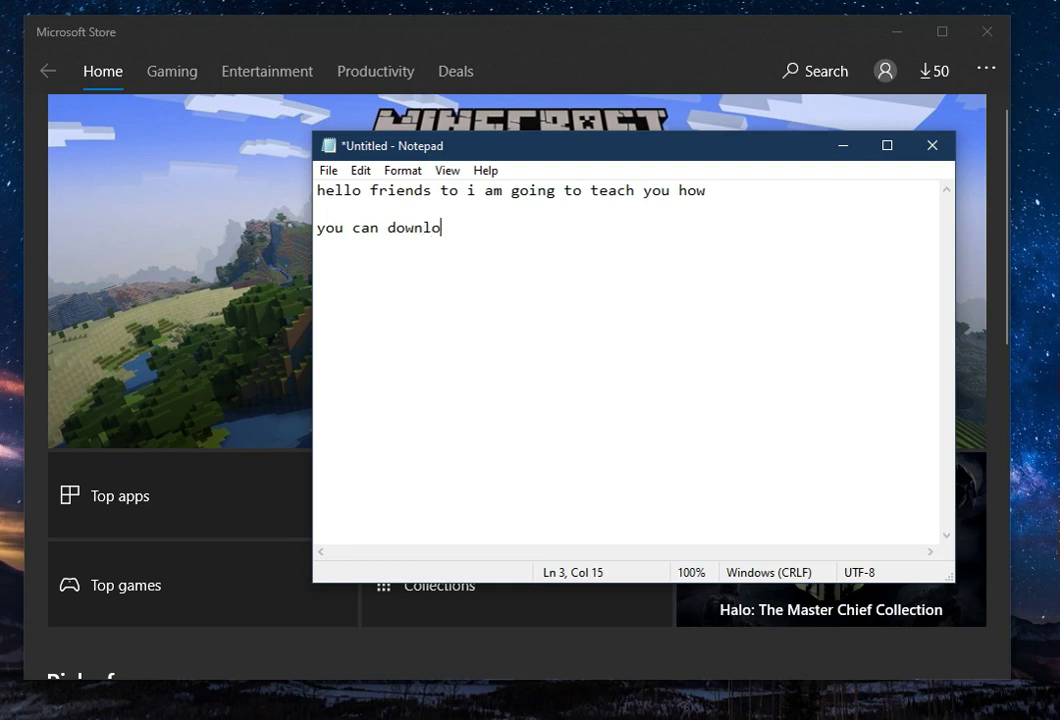
pyautogui.write('ad the HEVC ')
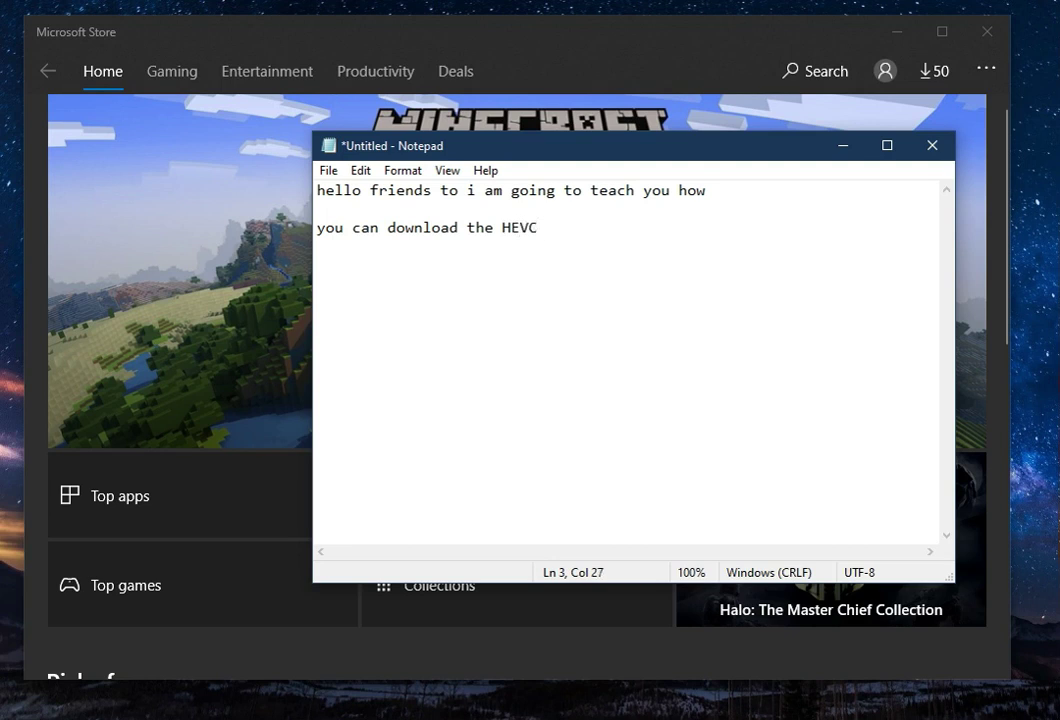
pyautogui.write('codex in your ')
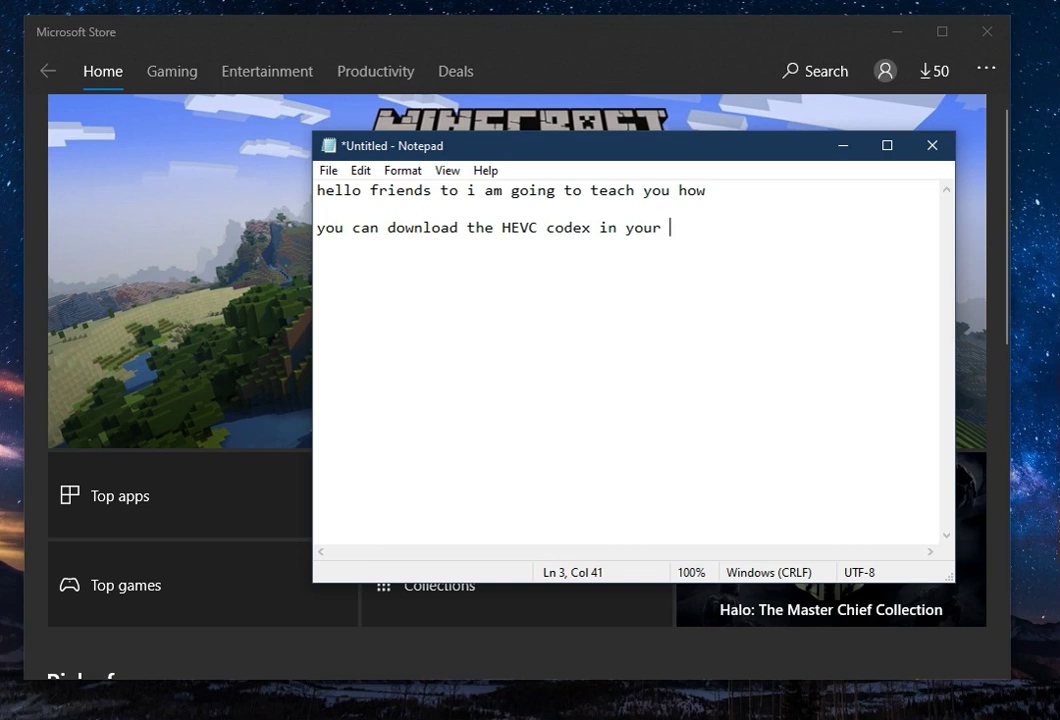
pyautogui.write('windows 10 ')
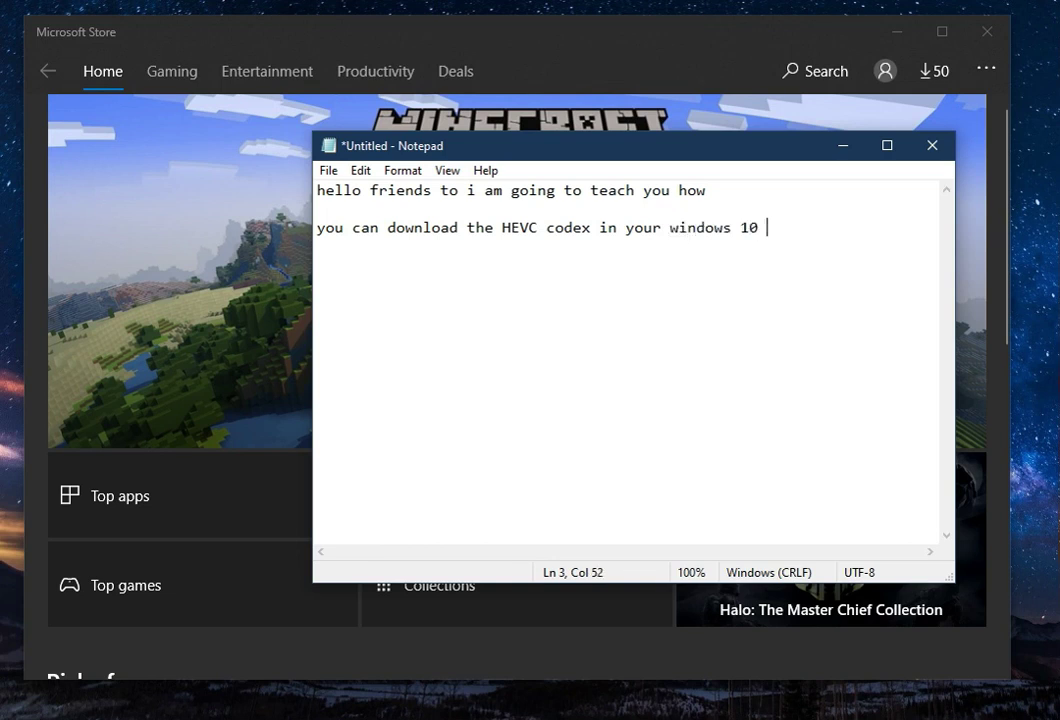
pyautogui.write('OS')
pyautogui.press('Return')
pyautogui.press('Return')
pyautogui.write('For Free')
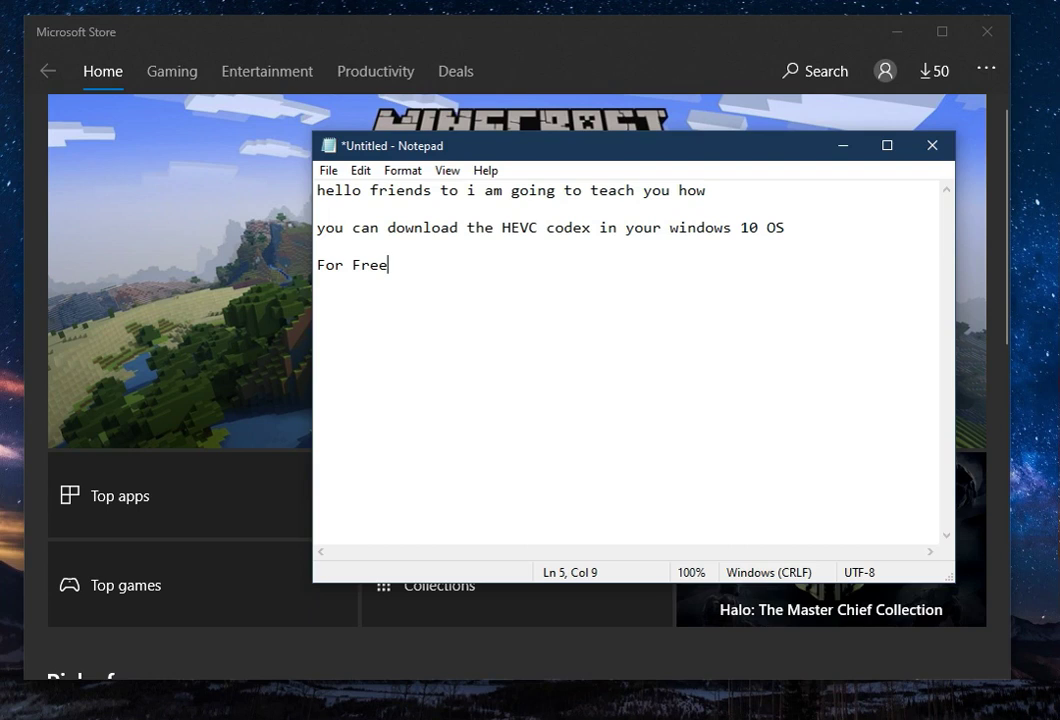
# Add the line "at first let me show you how much microsoft charge for the HEVC Codex" with blank lines around it
pyautogui.press('Return')
pyautogui.press('Return')
pyautogui.write('at first let ')
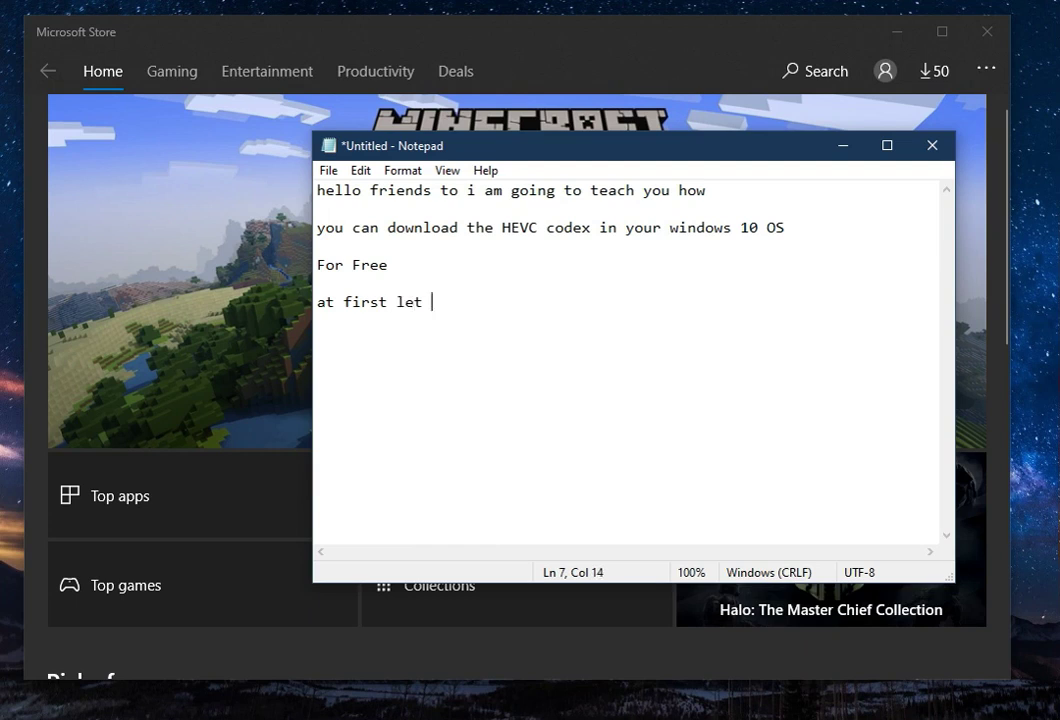
pyautogui.write('me show you how ')
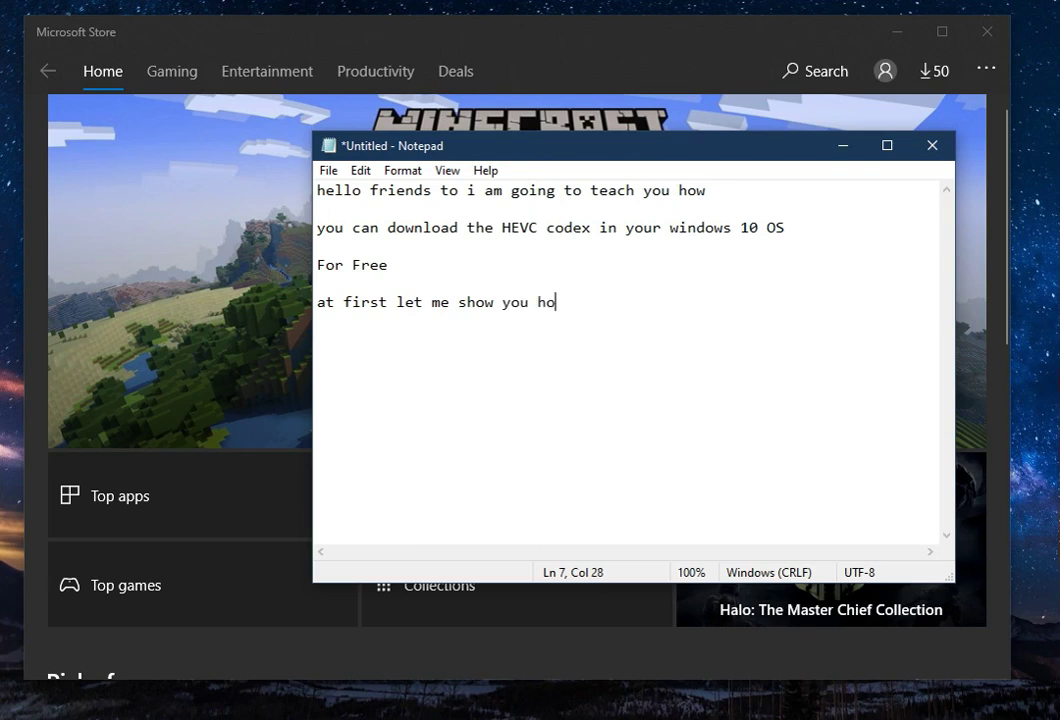
pyautogui.write('much mic')
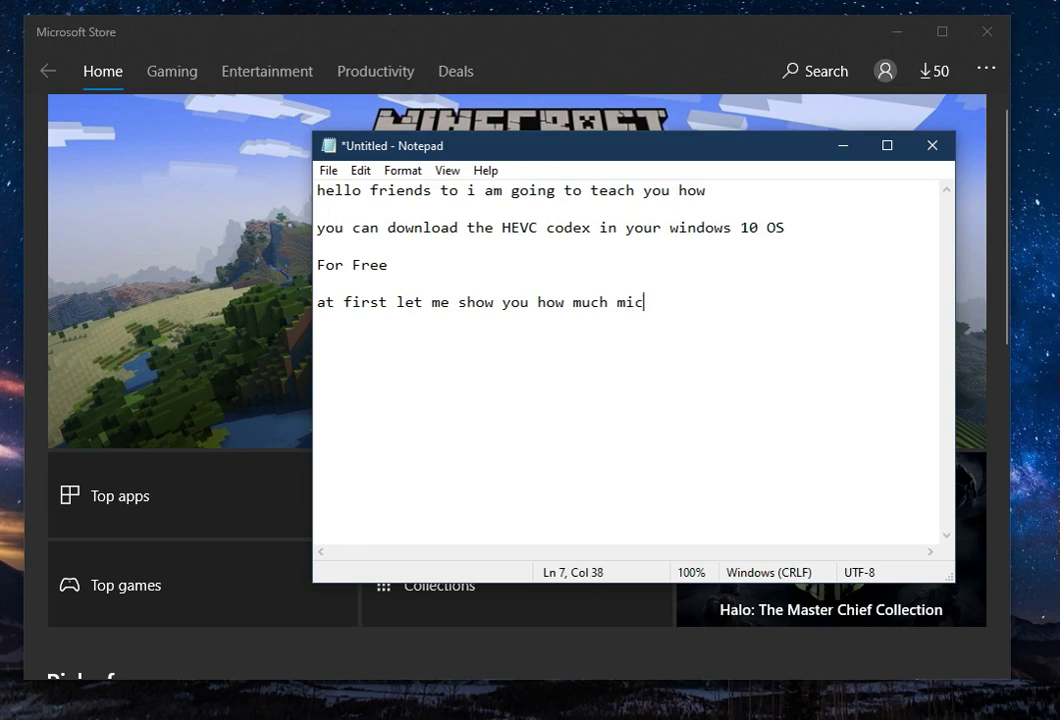
pyautogui.write('rosoft cha')
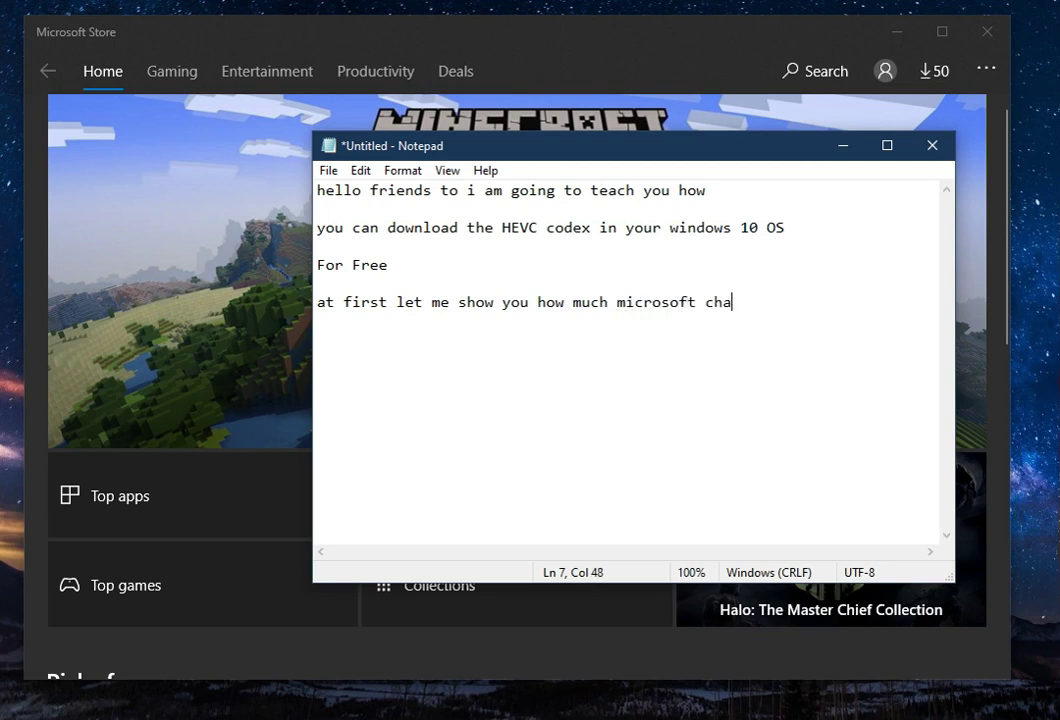
pyautogui.write('rges')
pyautogui.press('BackSpace')
pyautogui.write('for the ')
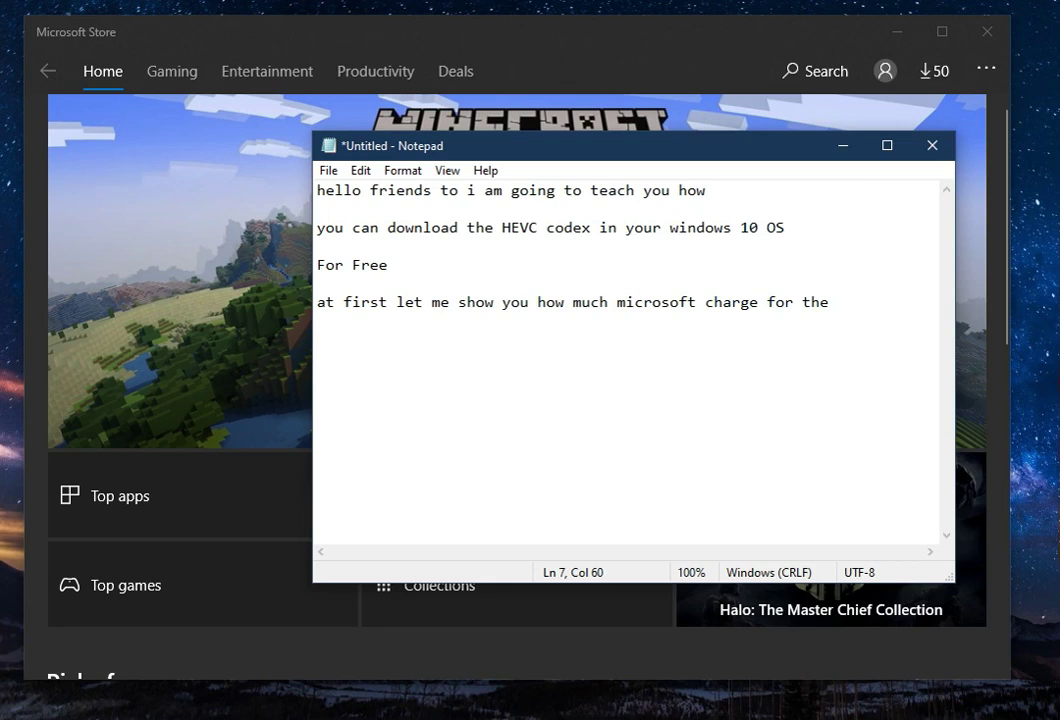
pyautogui.write('HEVC Codex')
pyautogui.press('Return')
pyautogui.press('Return')
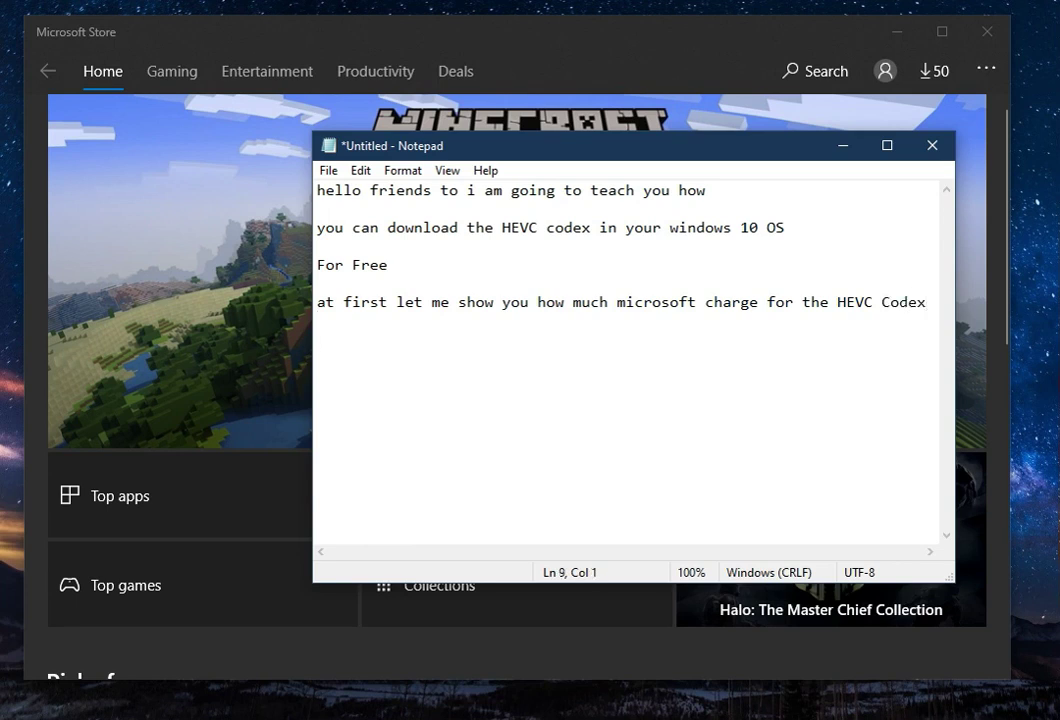
# Switch to Microsoft Store and search it for "hevc"
pyautogui.hotkey('alt', 'shift', 'Escape')
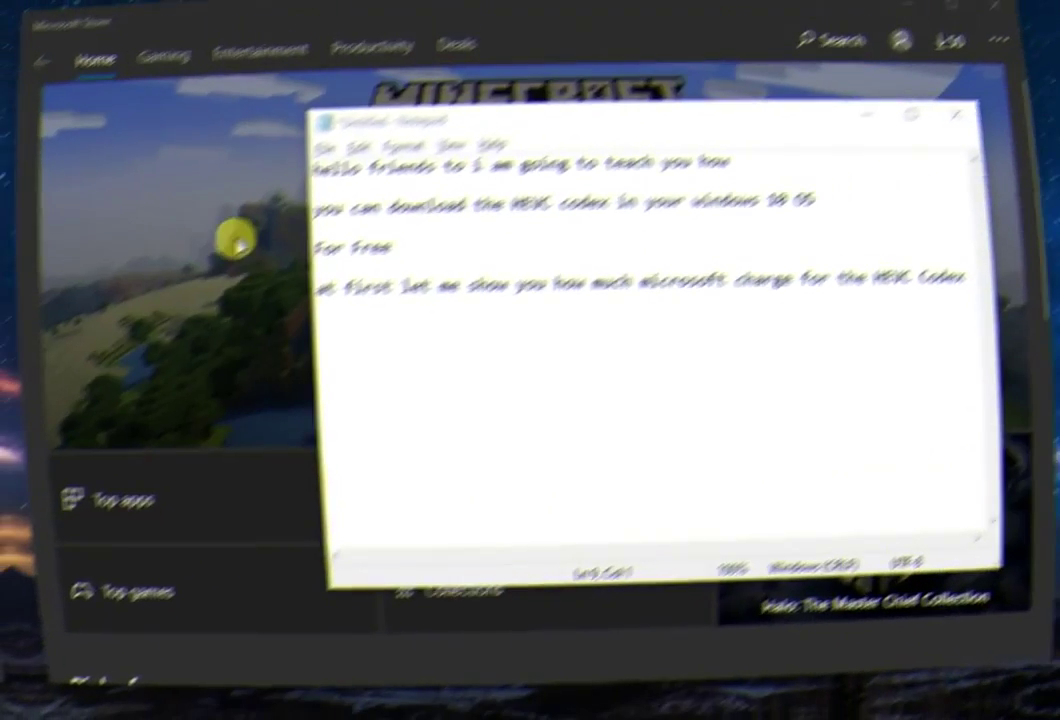
pyautogui.click(243, 245)
pyautogui.click(800, 66)
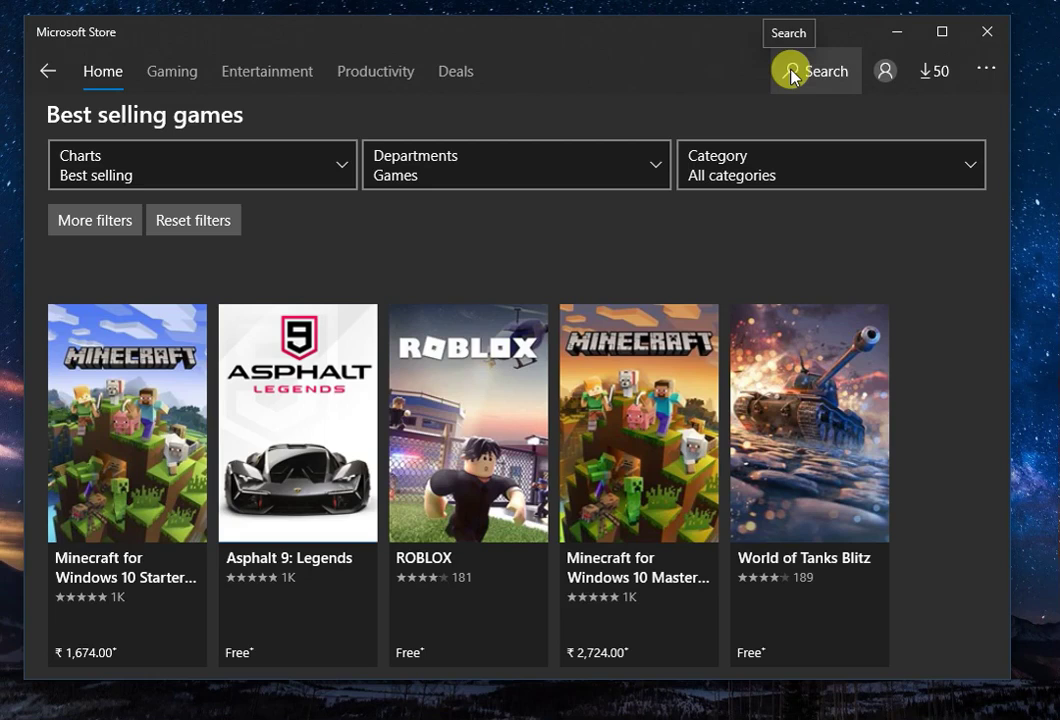
pyautogui.click(792, 75)
pyautogui.write('heve')
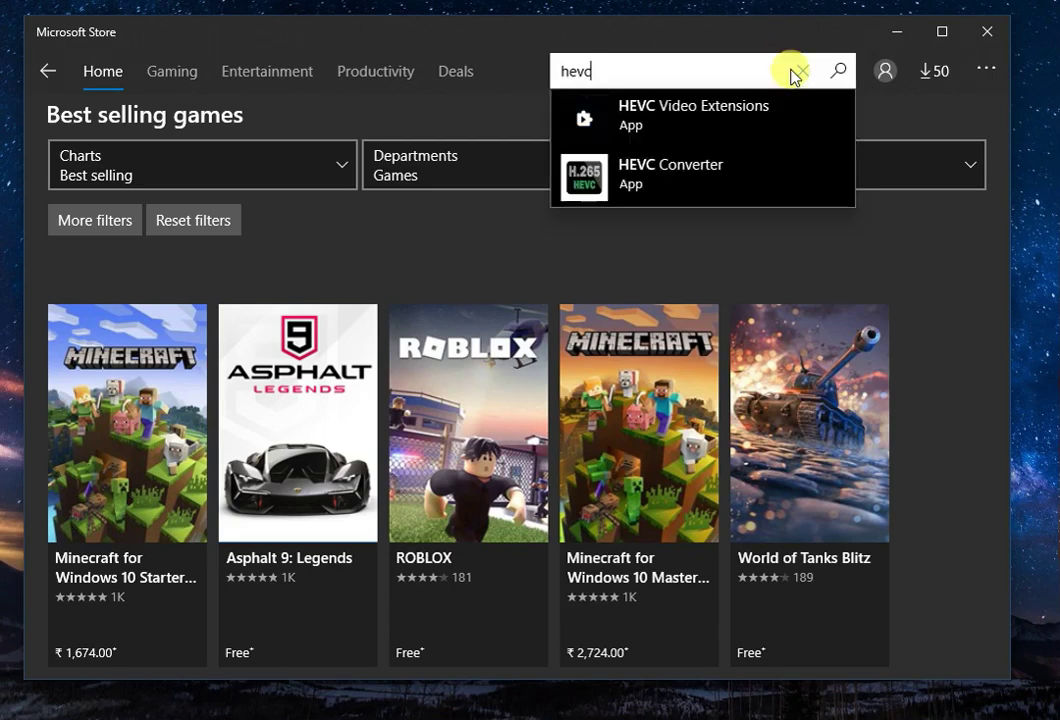
pyautogui.press('Return')
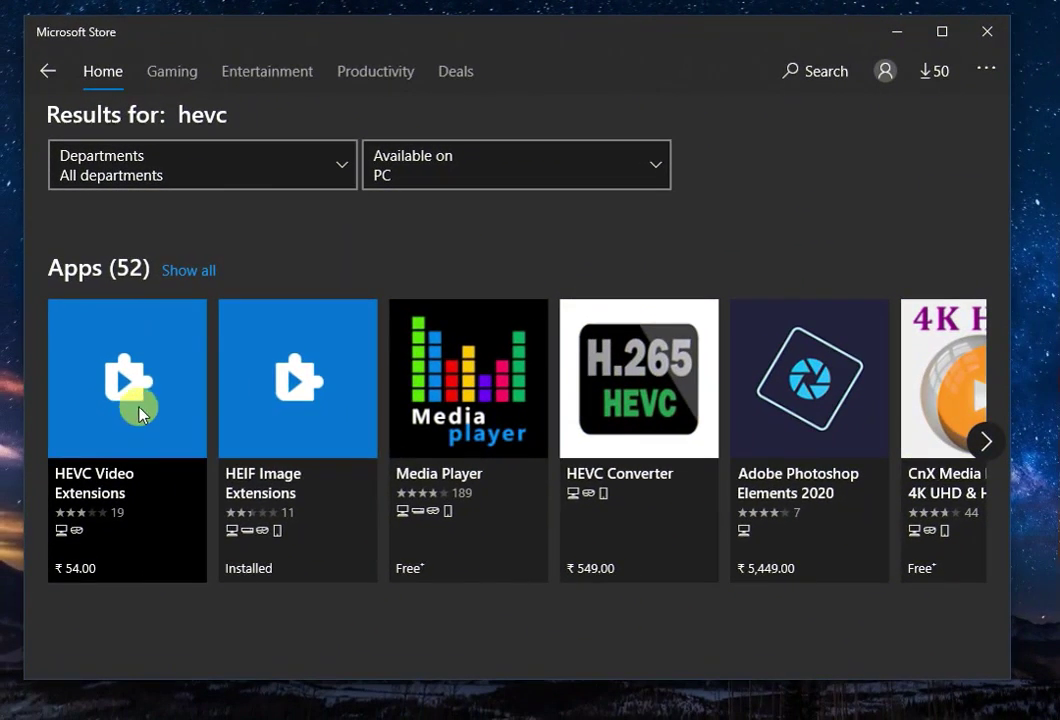
# Open the HEVC Video Extensions product page, read its full description, and close the description
pyautogui.click(153, 390)
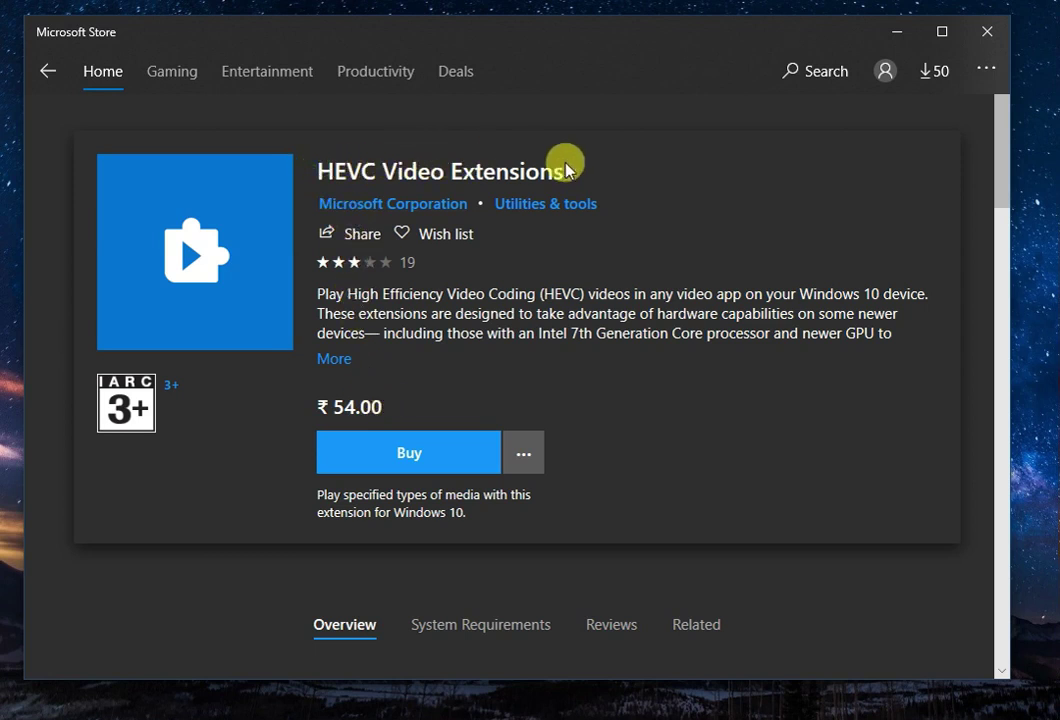
pyautogui.click(338, 359)
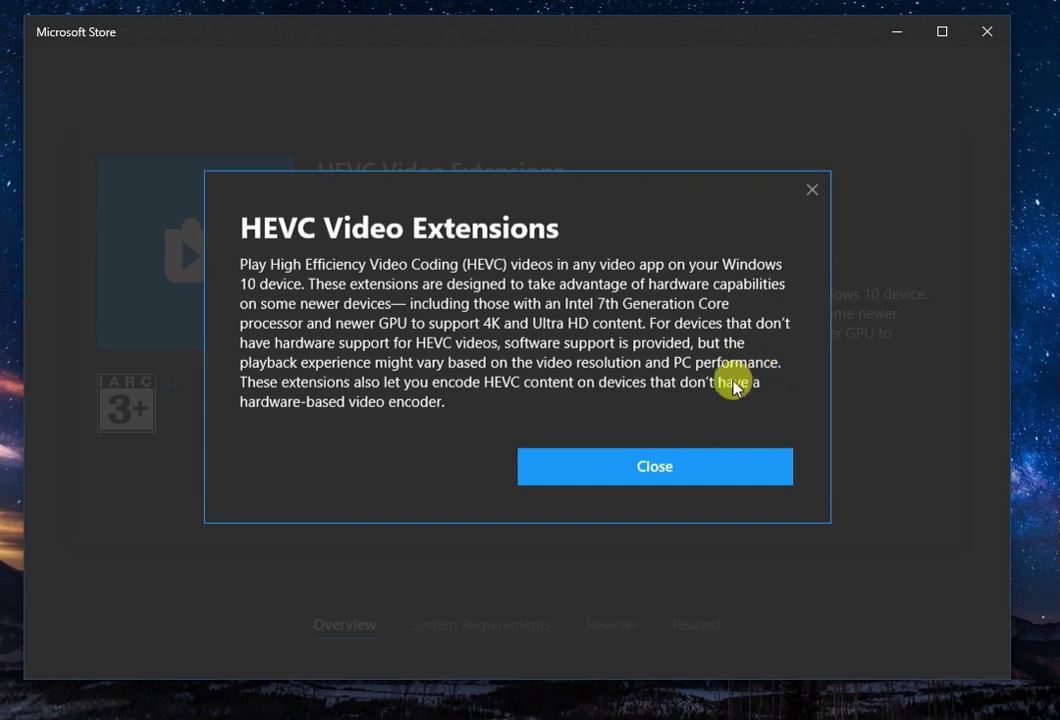
pyautogui.click(690, 463)
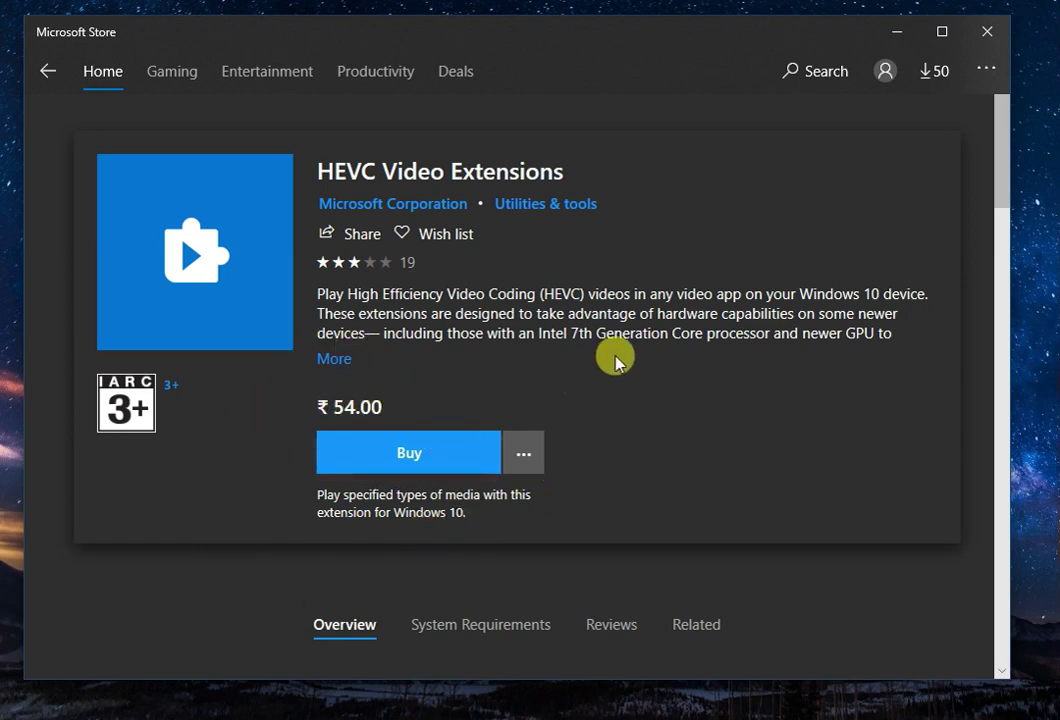
# Return to the Notepad document and write the line "in india its price is 54 rupees"
pyautogui.hotkey('alt', 'Tab')
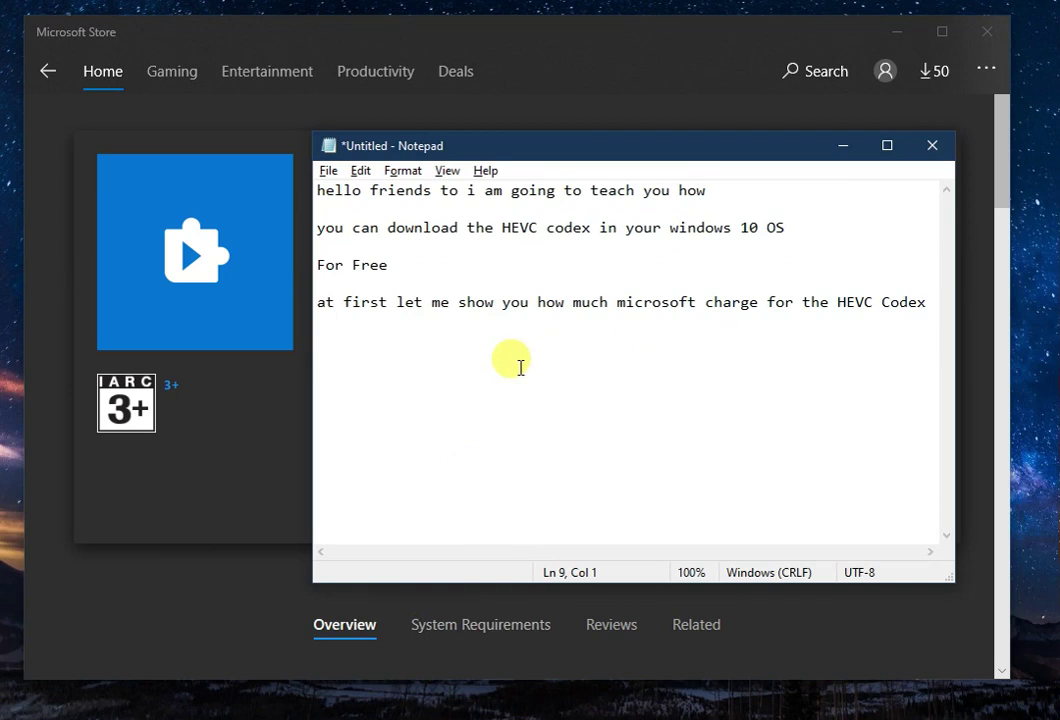
pyautogui.write('in india')
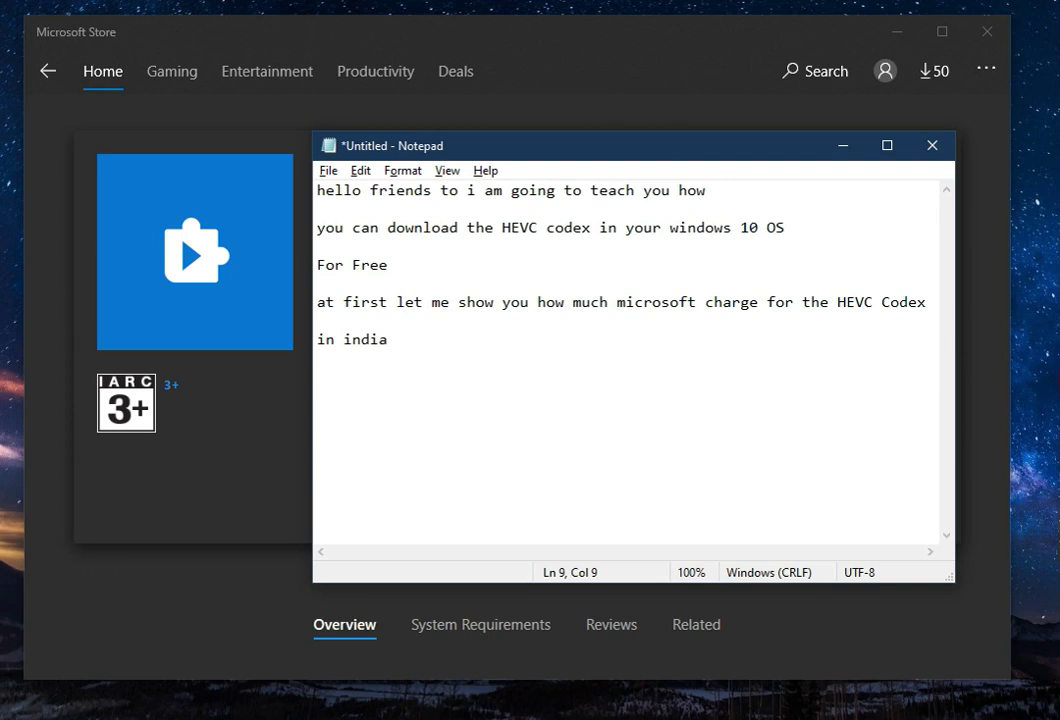
pyautogui.write(' its price ')
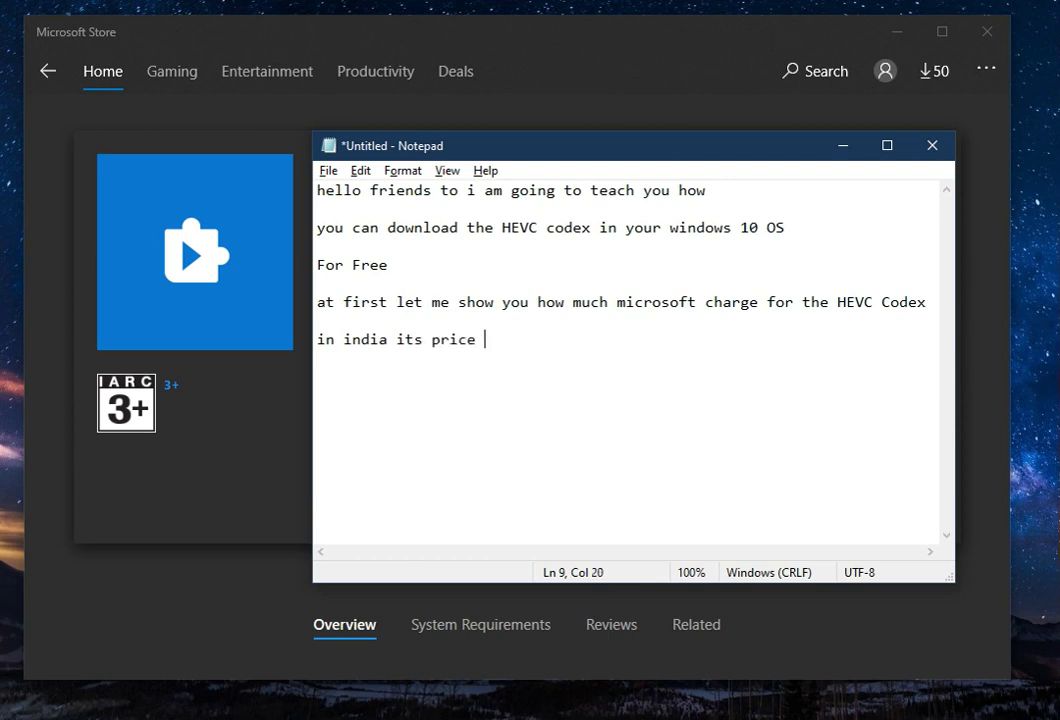
pyautogui.write('is 54 rupees')
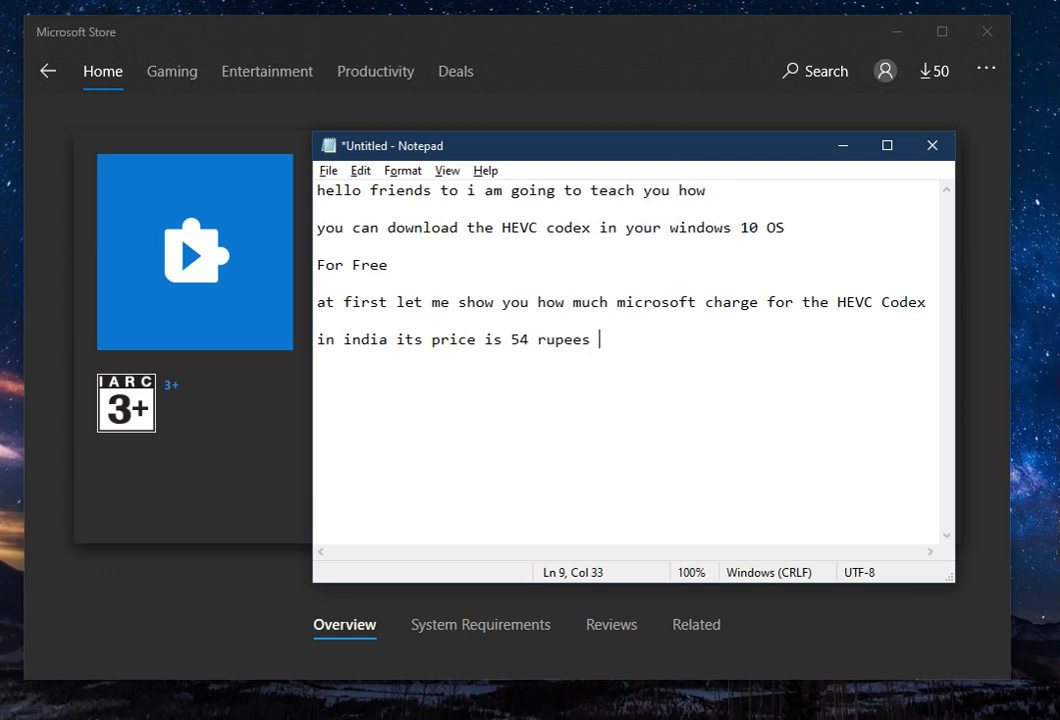
# Add the line "in $ it is aproxmatly 0.99" beneath the rupee price, separated by a blank line
pyautogui.press('Return')
pyautogui.press('Return')
pyautogui.write('in $ it i')
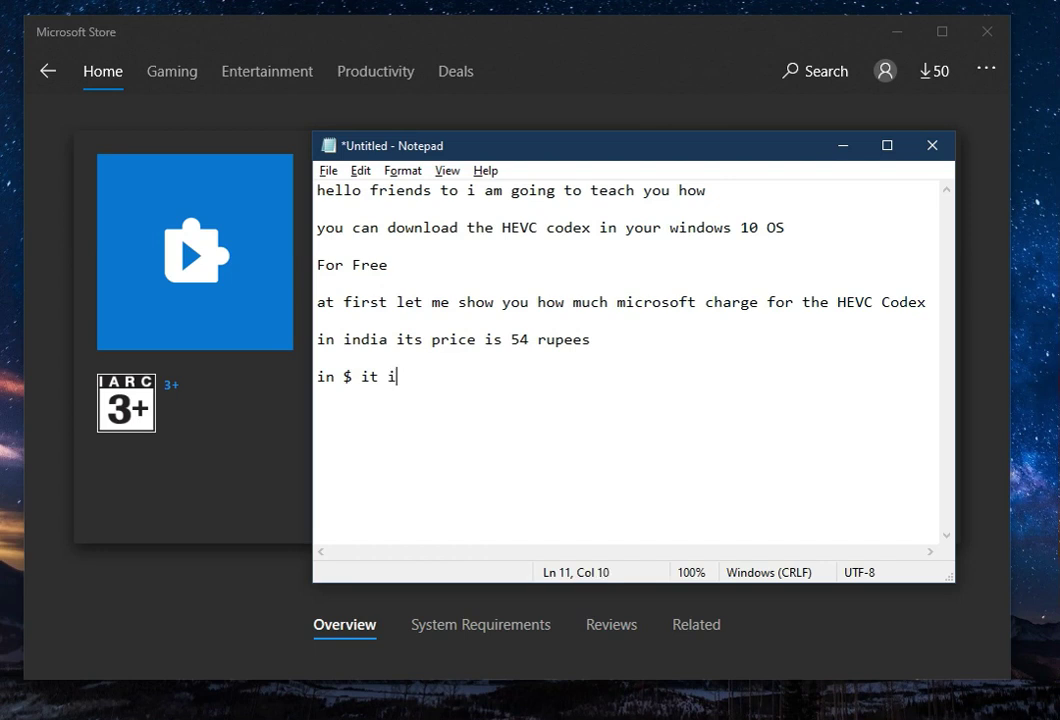
pyautogui.write('s aproxmatly ')
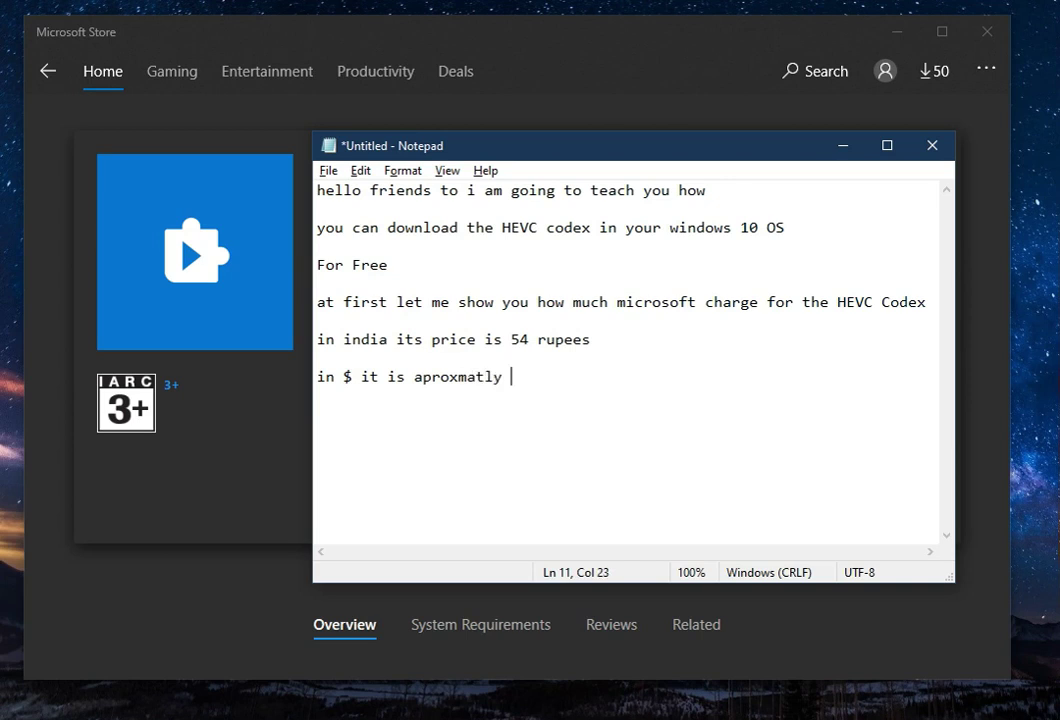
pyautogui.write('0.99')
# Add the line "so the question is how can i get this codex for free" after a blank line
pyautogui.press('Return')
pyautogui.press('Return')
pyautogui.write('so the question i')
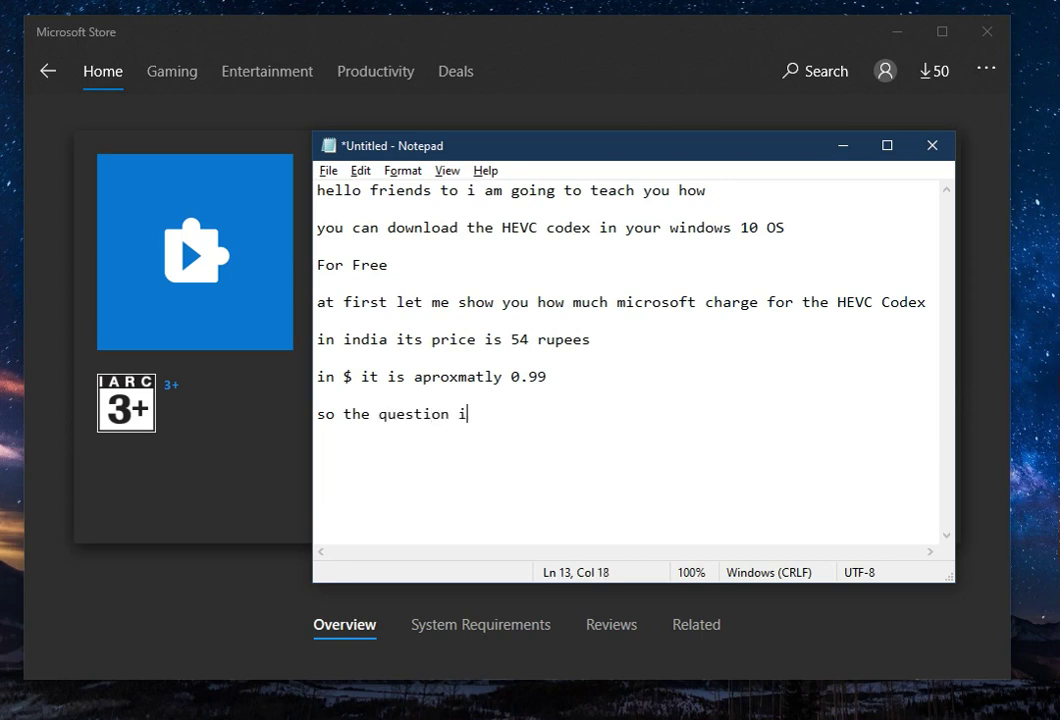
pyautogui.write('s ho')
pyautogui.press('BackSpace')
pyautogui.write('w can a')
pyautogui.press('BackSpace')
pyautogui.write('i get this ex')
pyautogui.press('BackSpace')
pyautogui.press('BackSpace')
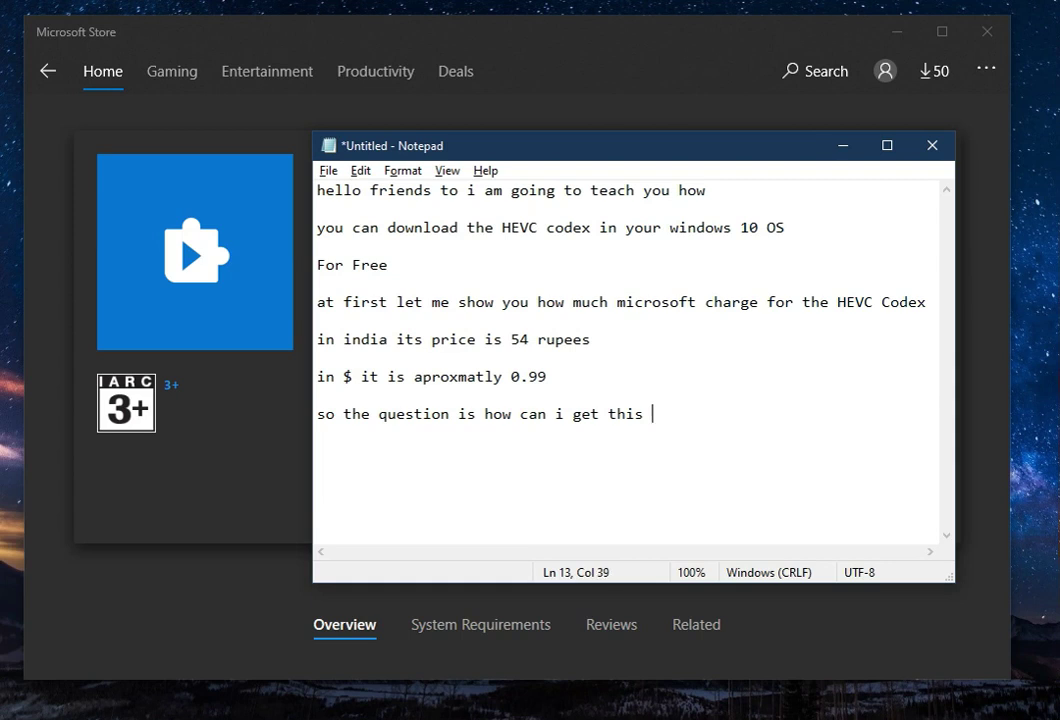
pyautogui.write('codex for free')
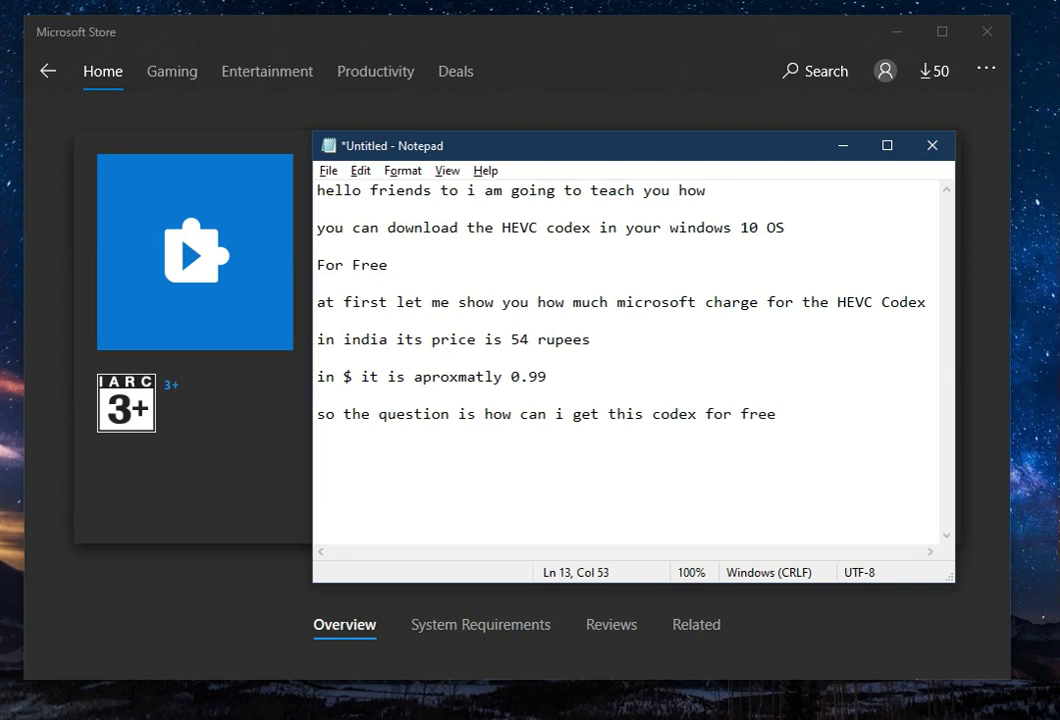
# Add the line "i recomend you to use the microsoft edge browser" after a blank line
pyautogui.press('Return')
pyautogui.press('Return')
pyautogui.write('i recomm')
pyautogui.press('BackSpace')
pyautogui.write('end you ')
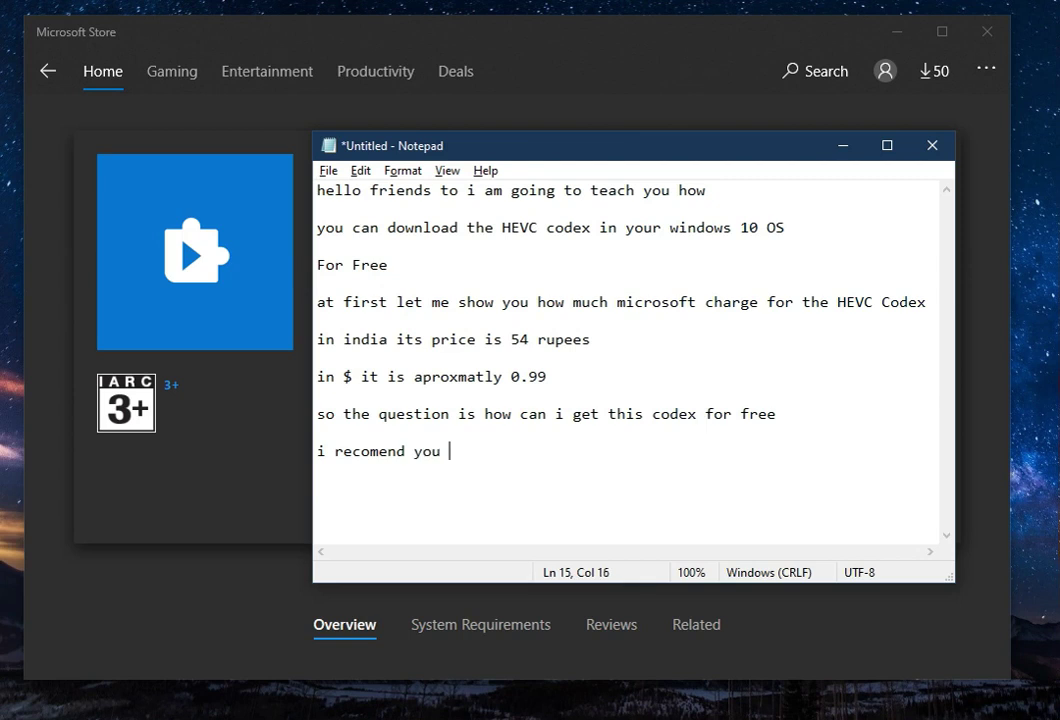
pyautogui.write('to use the')
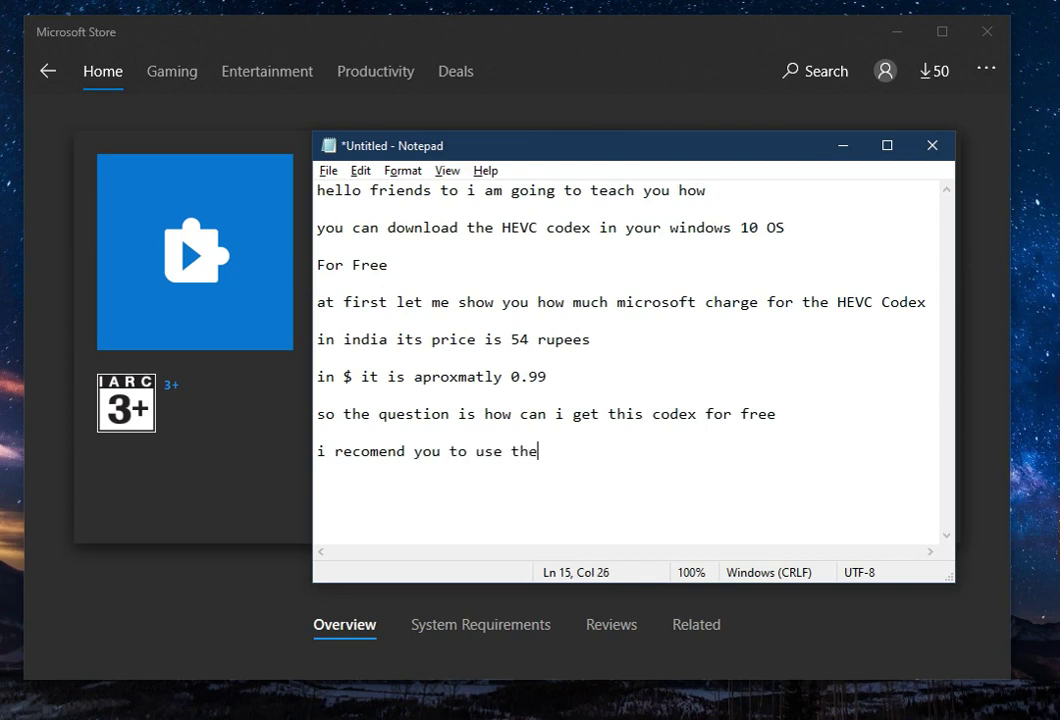
pyautogui.write(' microsoft')
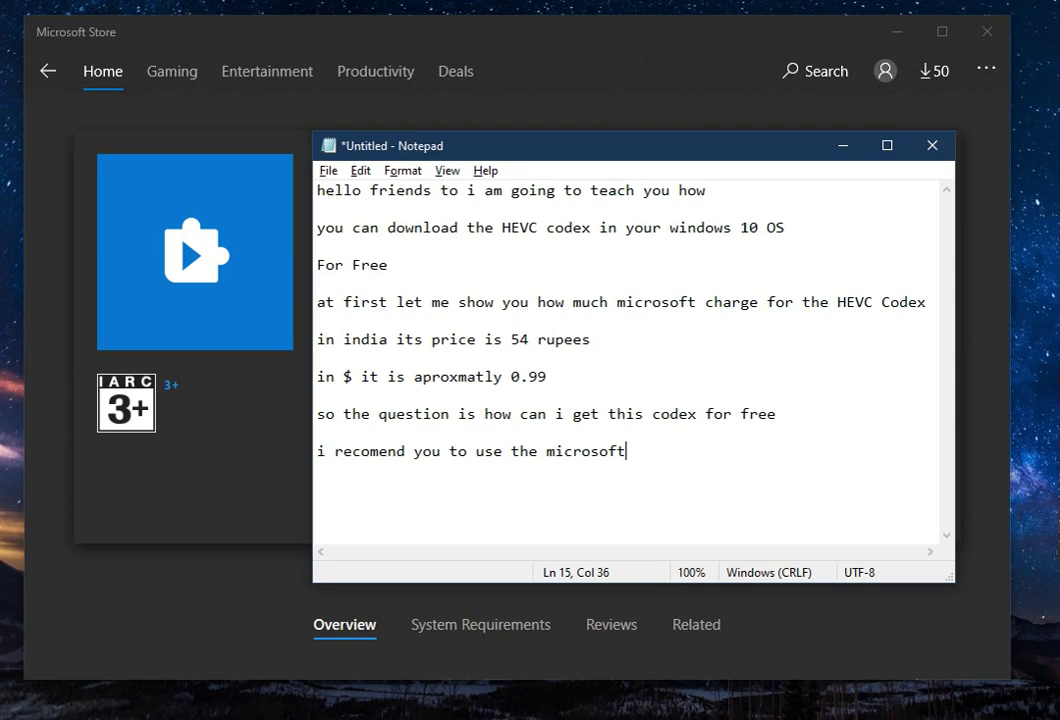
pyautogui.write(' edge browser')
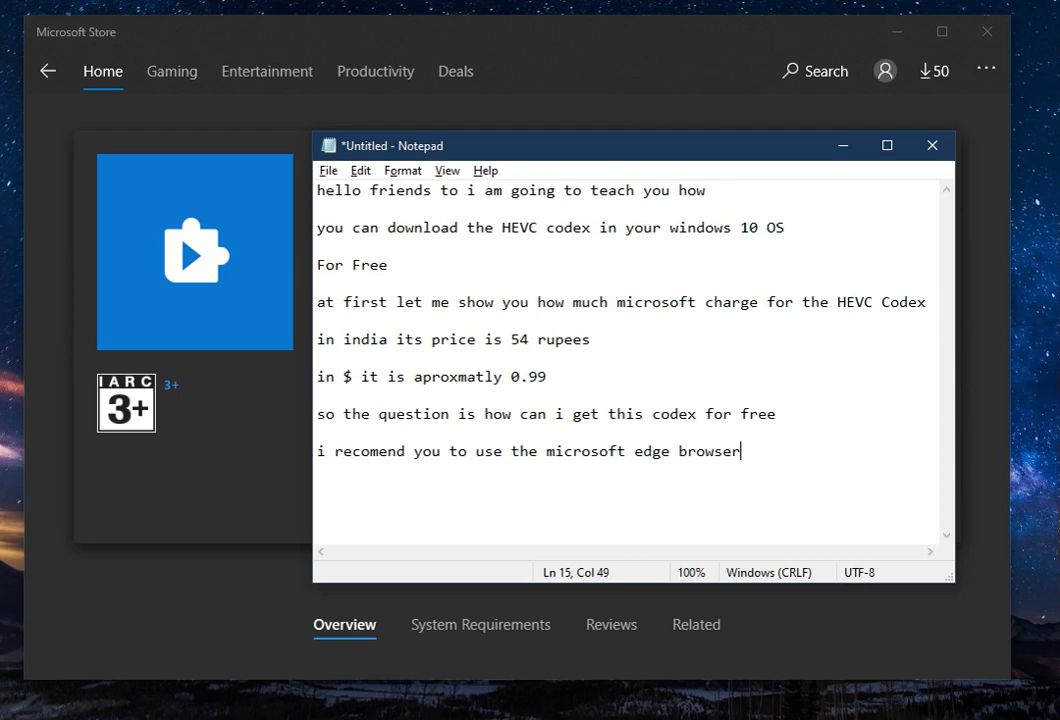
# Add the line "now lets start" beneath the browser recommendation, separated by a blank line
pyautogui.press('Return')
pyautogui.press('Return')
pyautogui.write('now lets')
pyautogui.press('BackSpace')
pyautogui.write('s ')
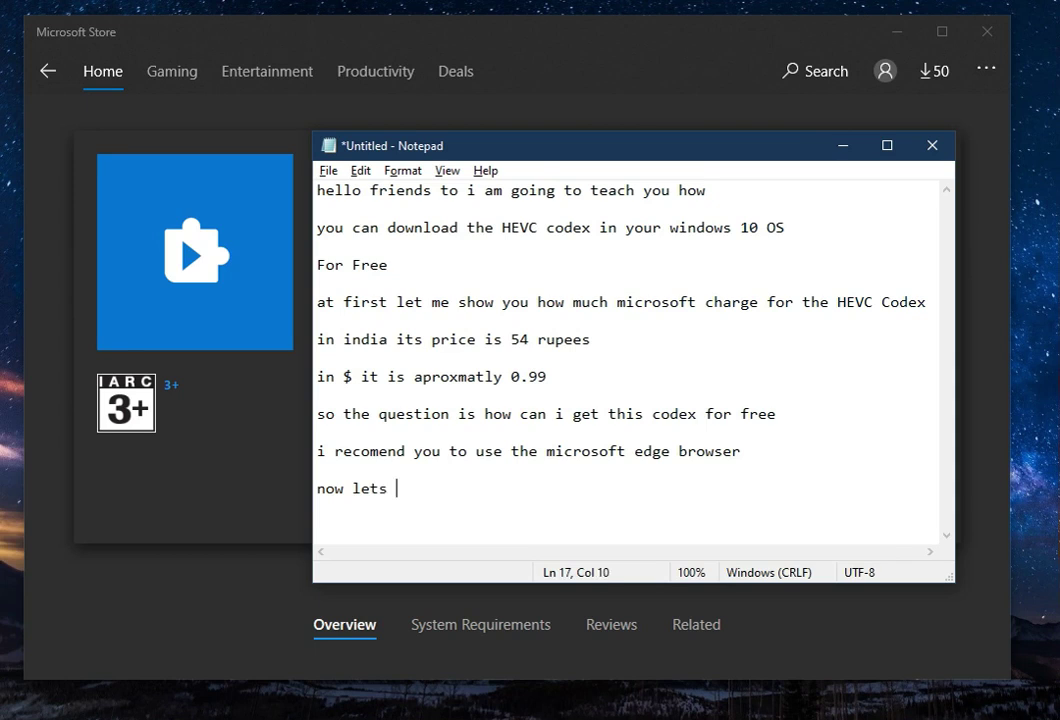
pyautogui.write('start')
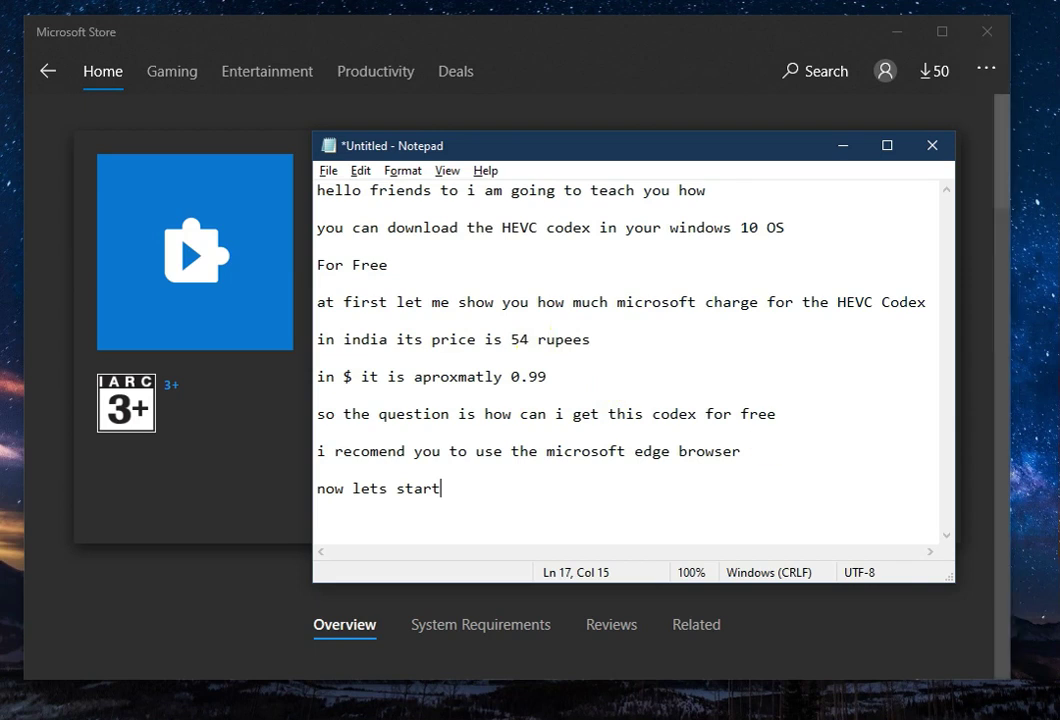
# Bring Microsoft Edge up behind the Notepad document and write "first open the microsoft edge then type what am i typing" a few lines below
pyautogui.hotkey('alt', 'Tab')
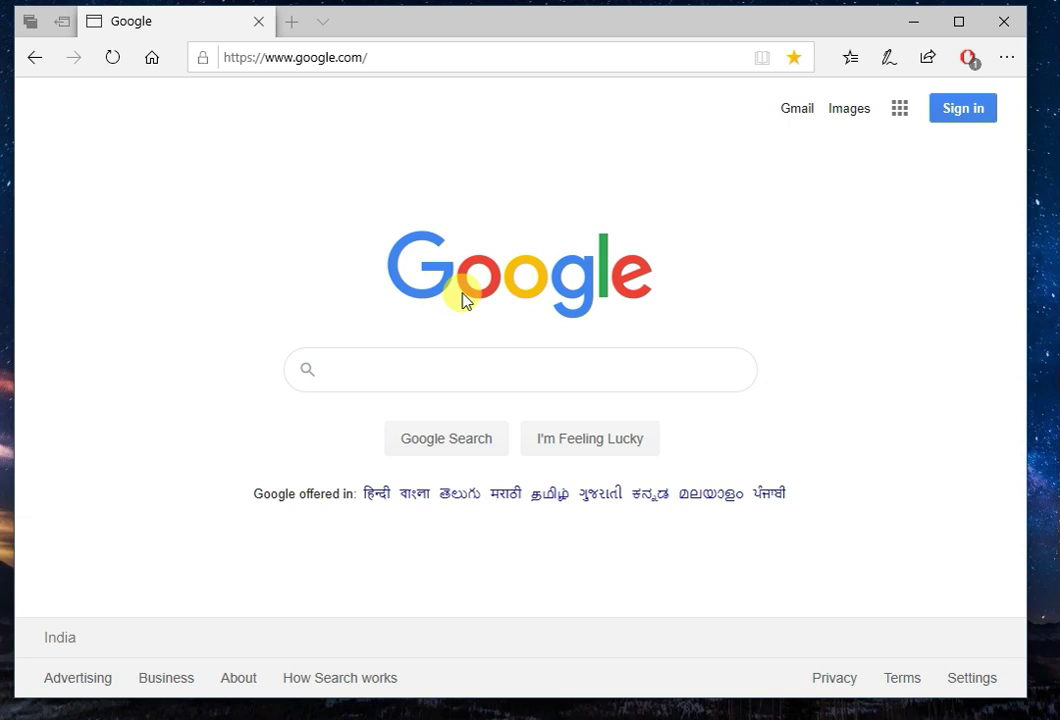
pyautogui.hotkey('alt', 'Tab')
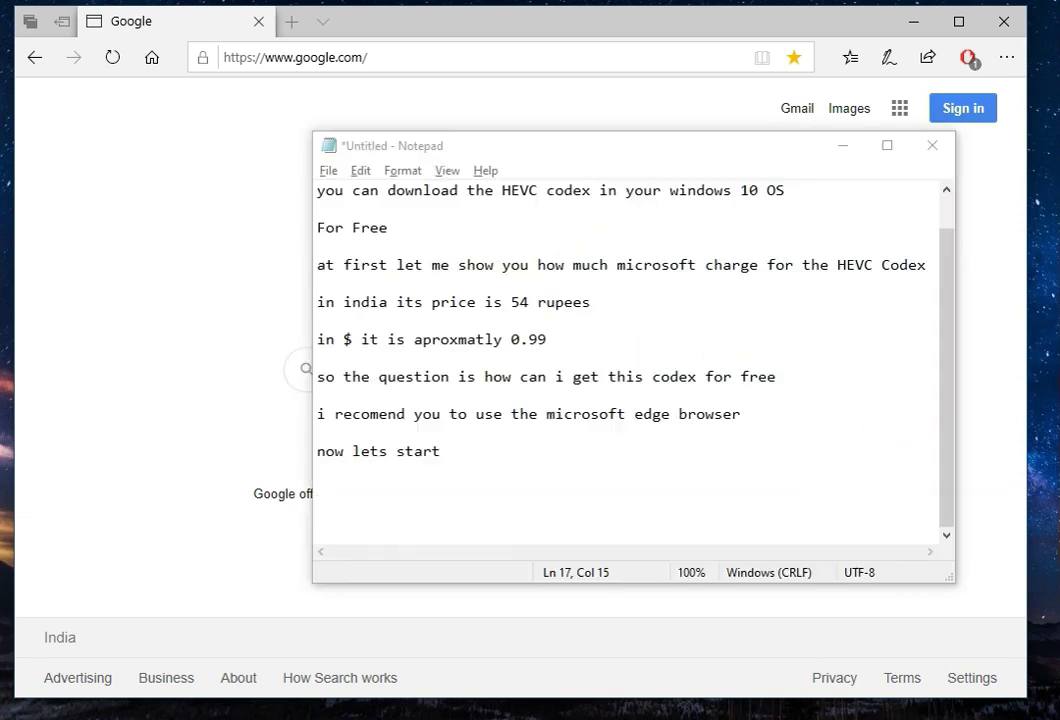
pyautogui.click(650, 512)
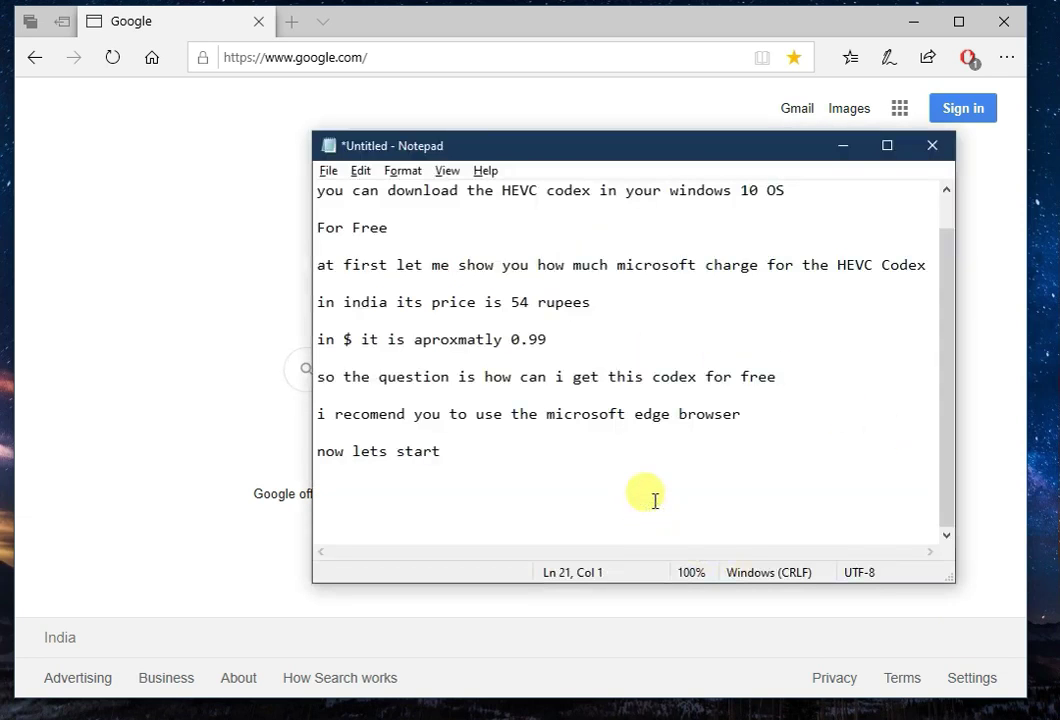
pyautogui.write('first ope')
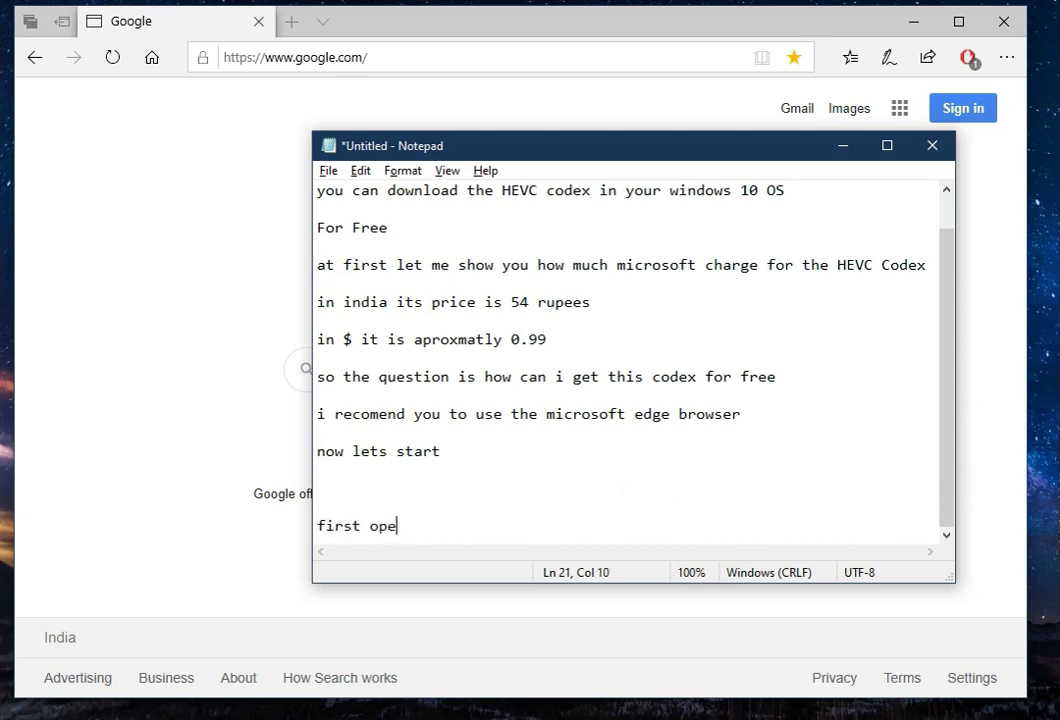
pyautogui.write('n the micro')
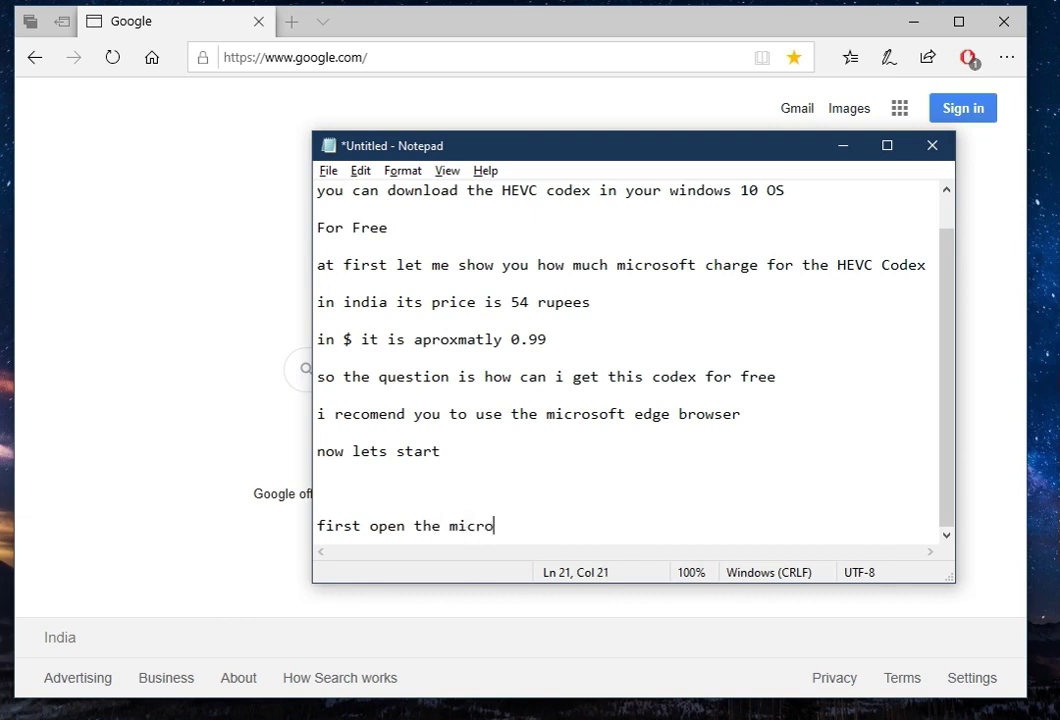
pyautogui.write('soft edge')
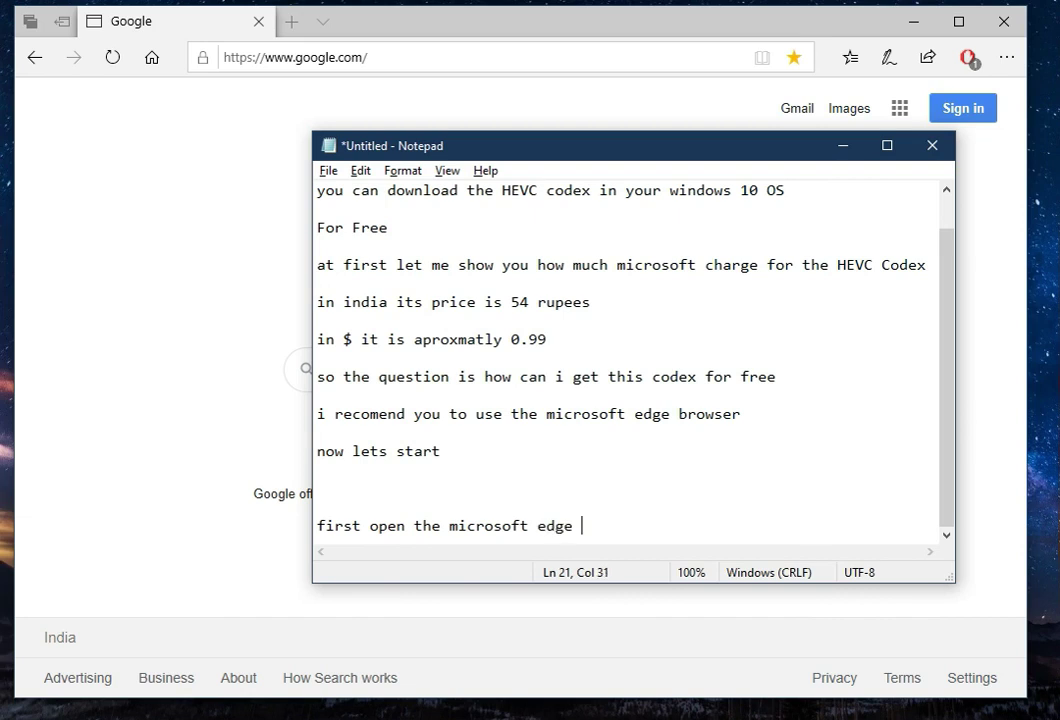
pyautogui.write('then type what')
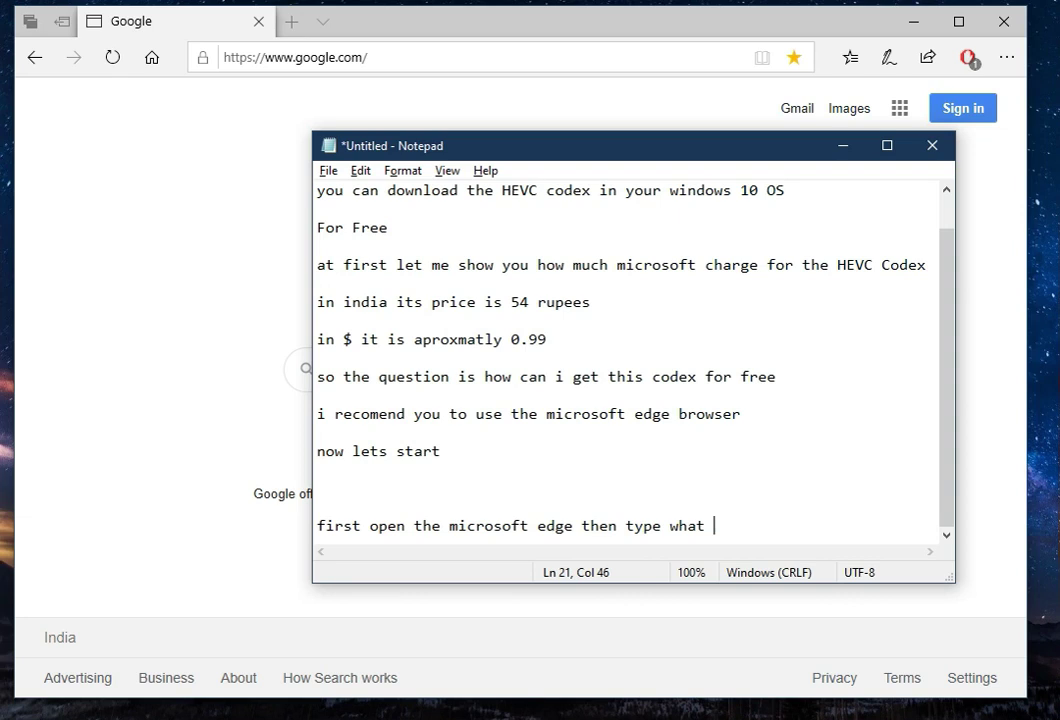
pyautogui.write('am i typing')
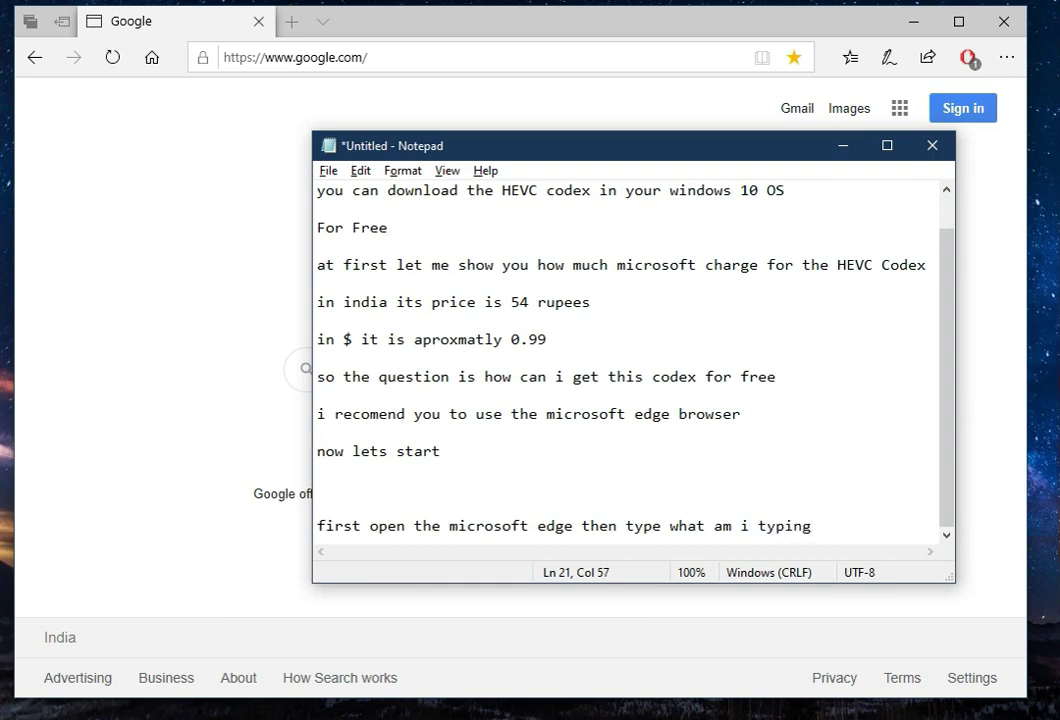
# Add the line "it is simple and easy so no need to worry" after a blank line
pyautogui.press('Return')
pyautogui.press('Return')
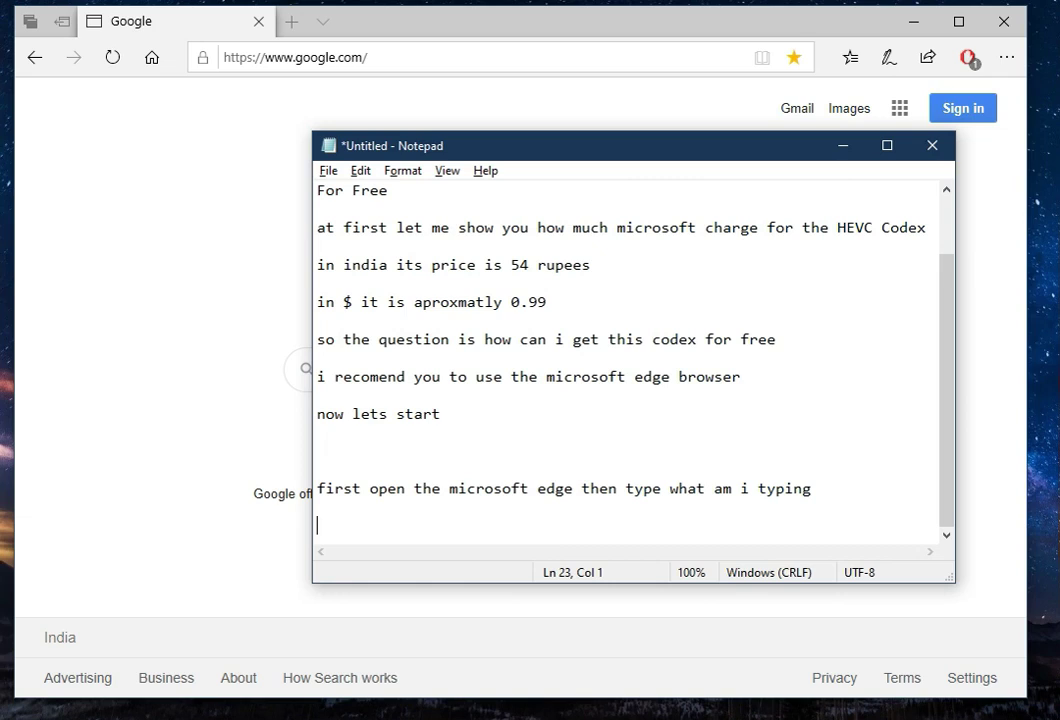
pyautogui.write('it is simple and easy so no need to')
pyautogui.write('rry')
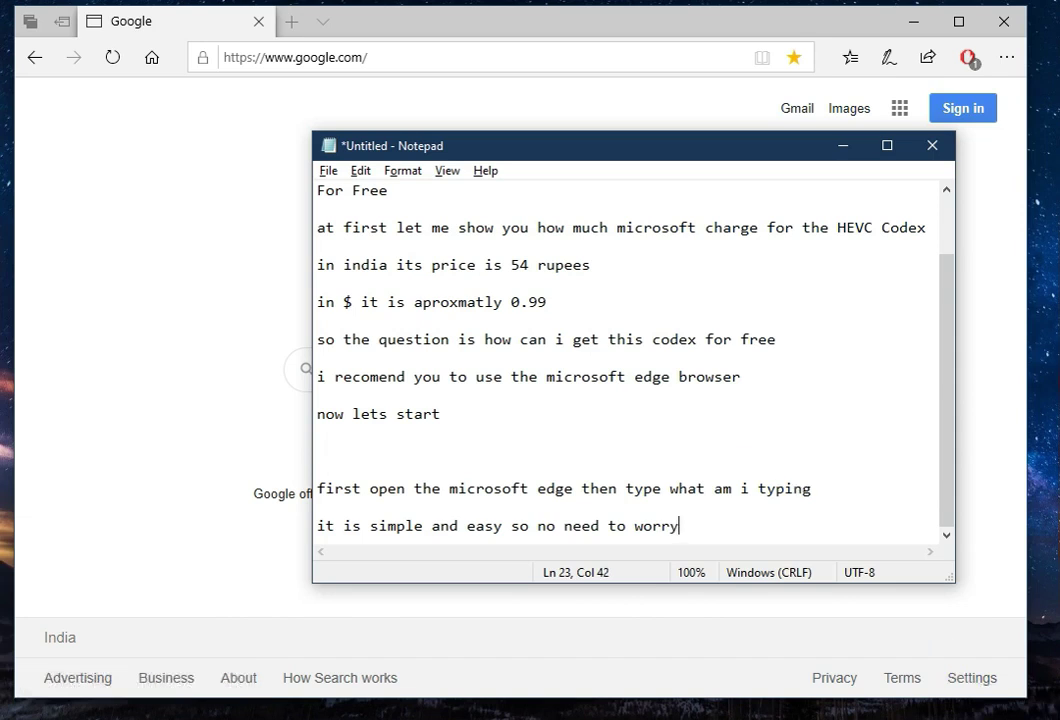
pyautogui.click(1036, 718)
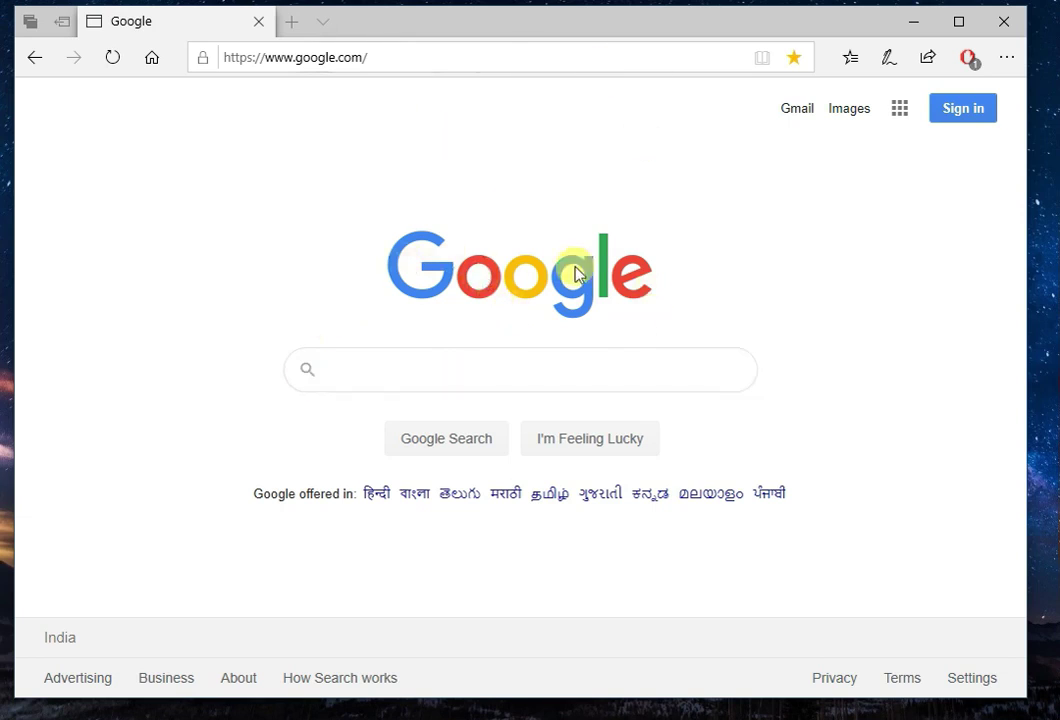
pyautogui.click(442, 52)
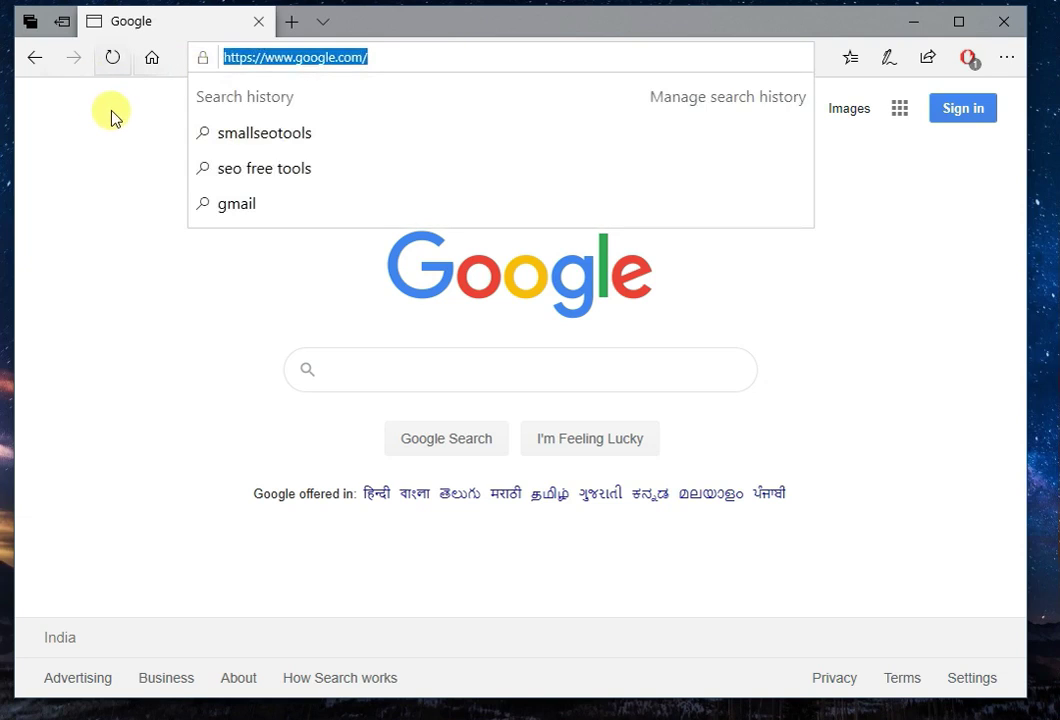
pyautogui.write('h')
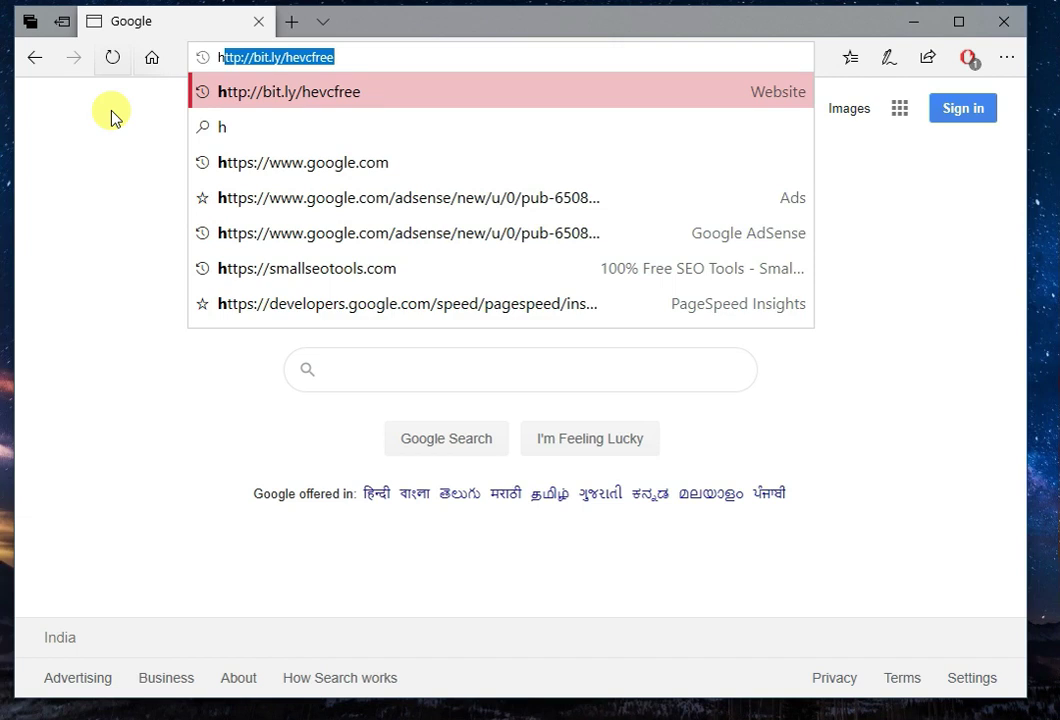
pyautogui.write('tt')
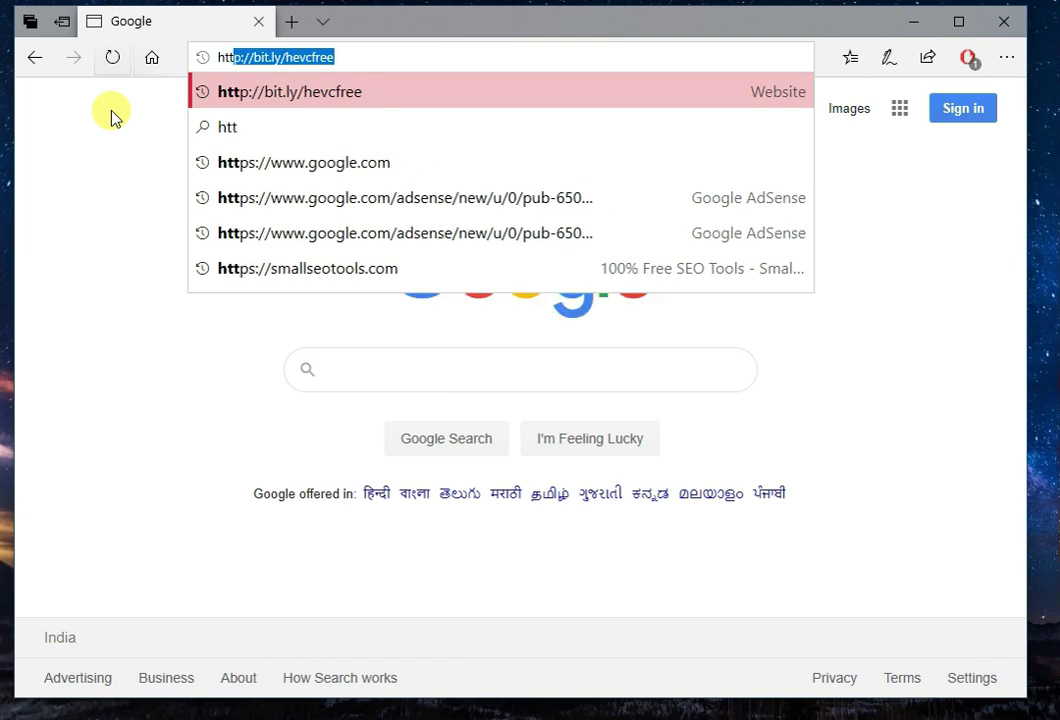
pyautogui.write('p')
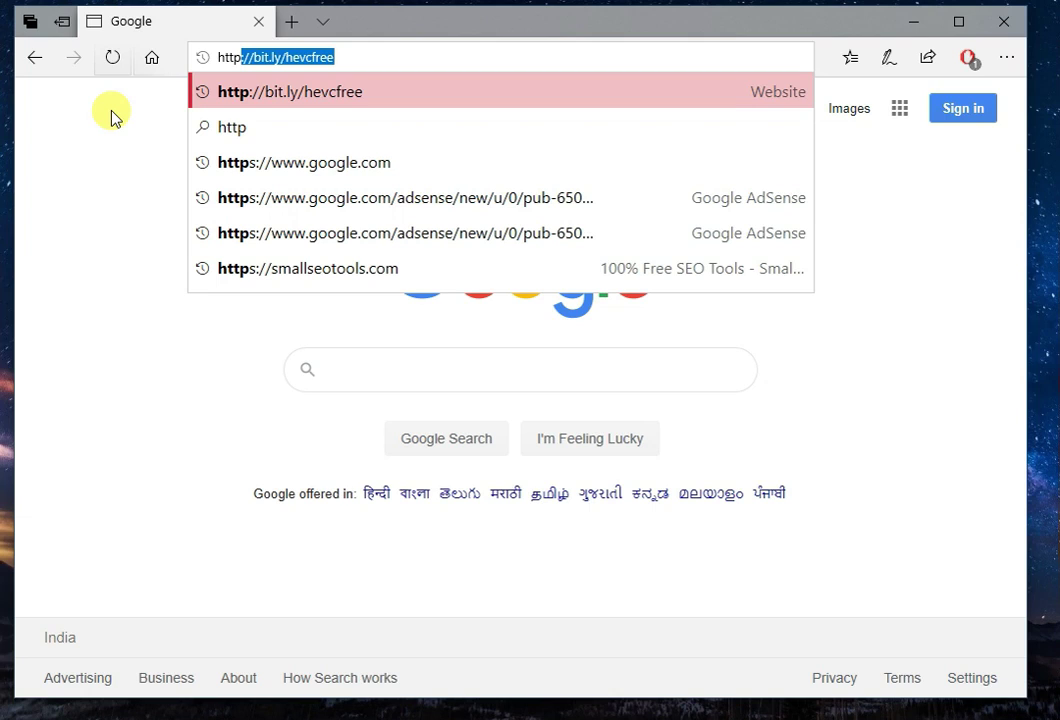
pyautogui.write(':')
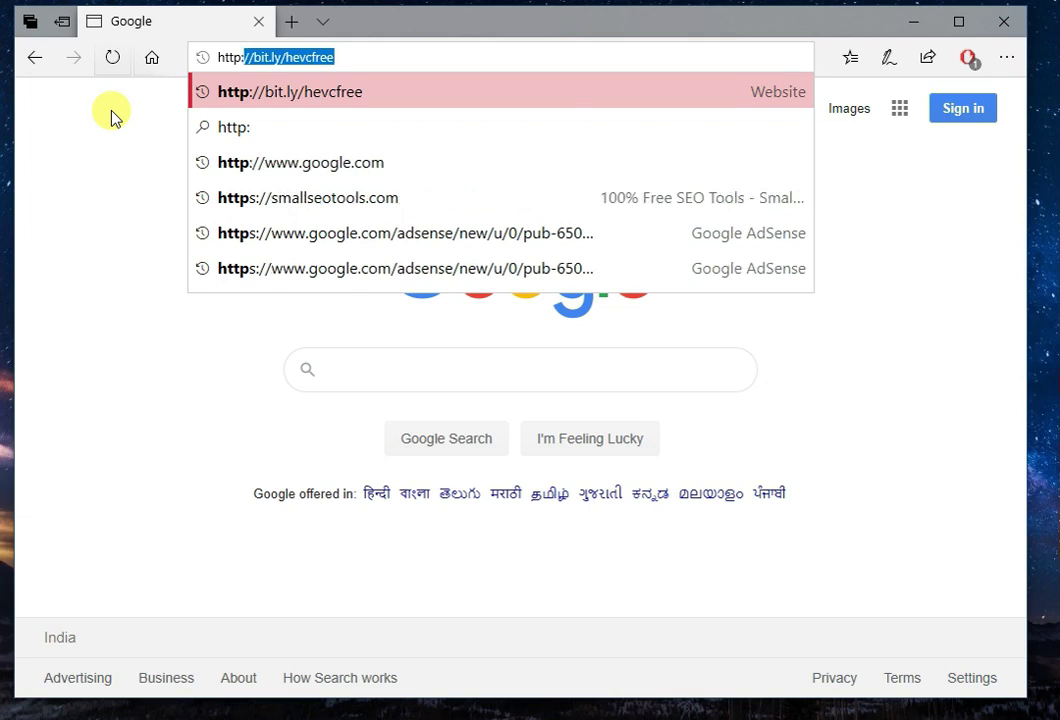
pyautogui.write('//bit')
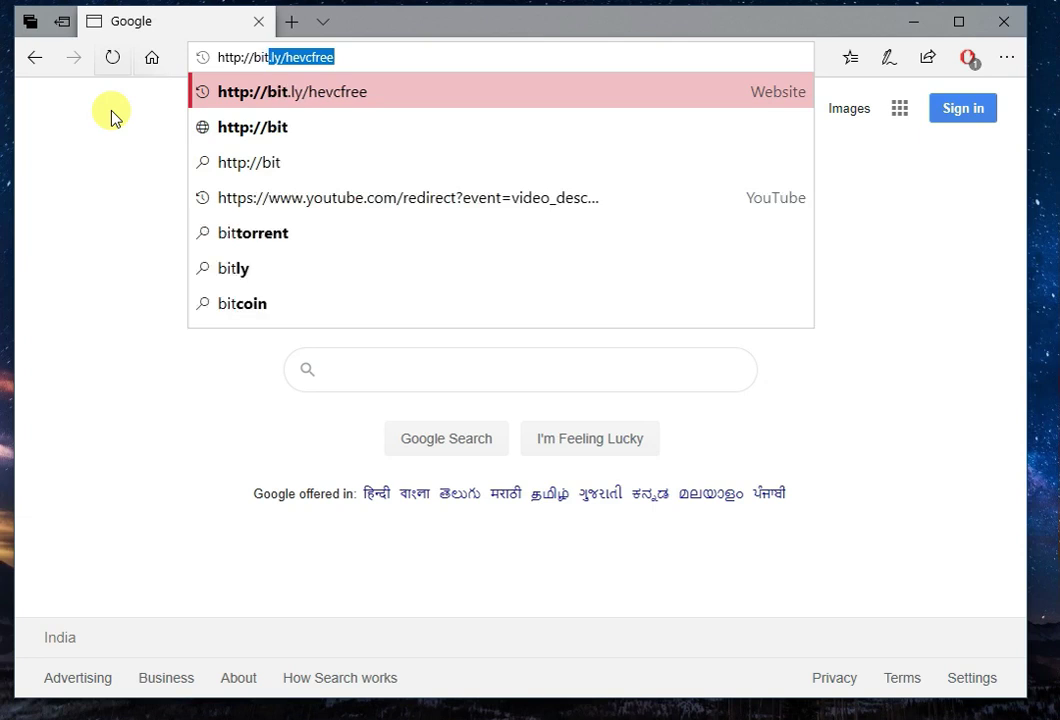
pyautogui.write('.ly')
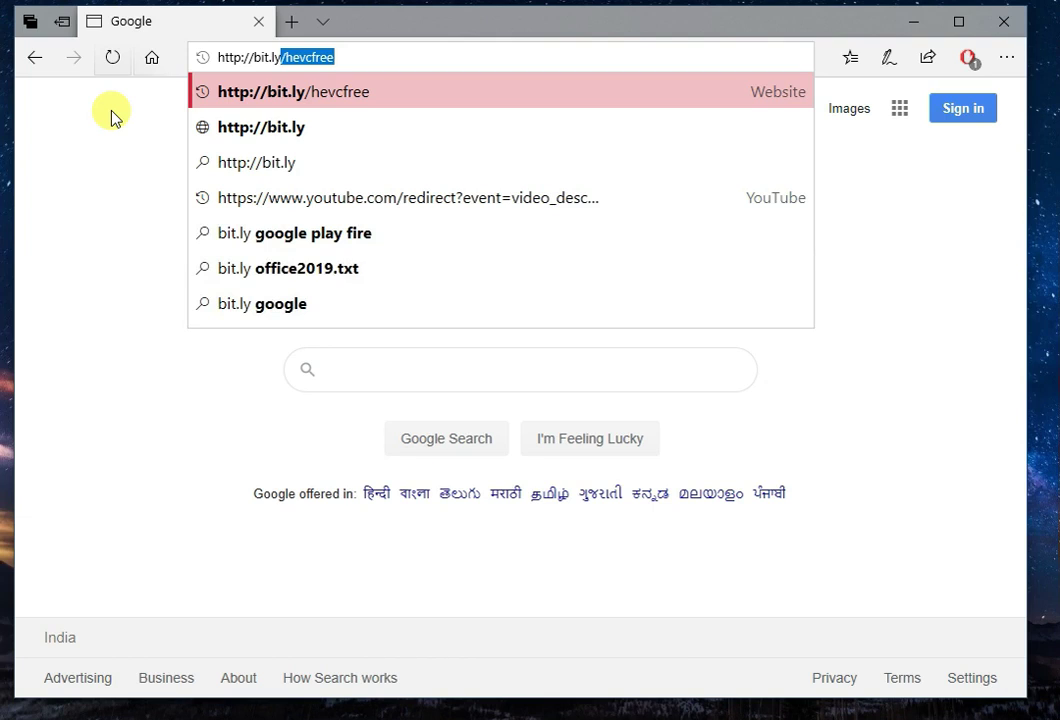
pyautogui.write('/')
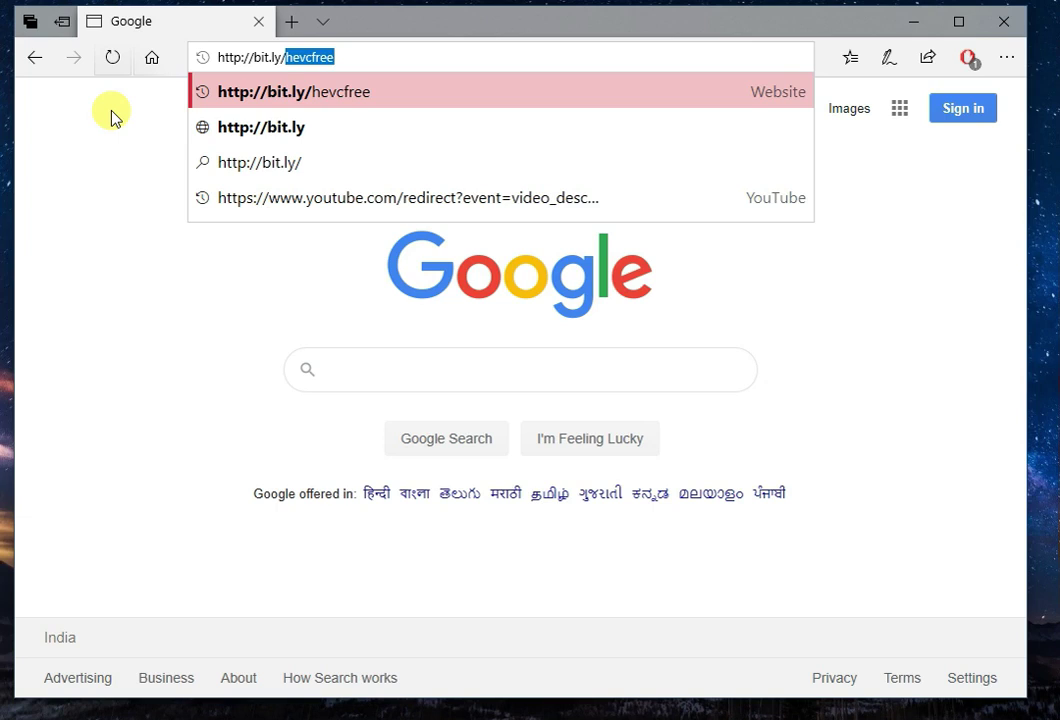
pyautogui.write('free')
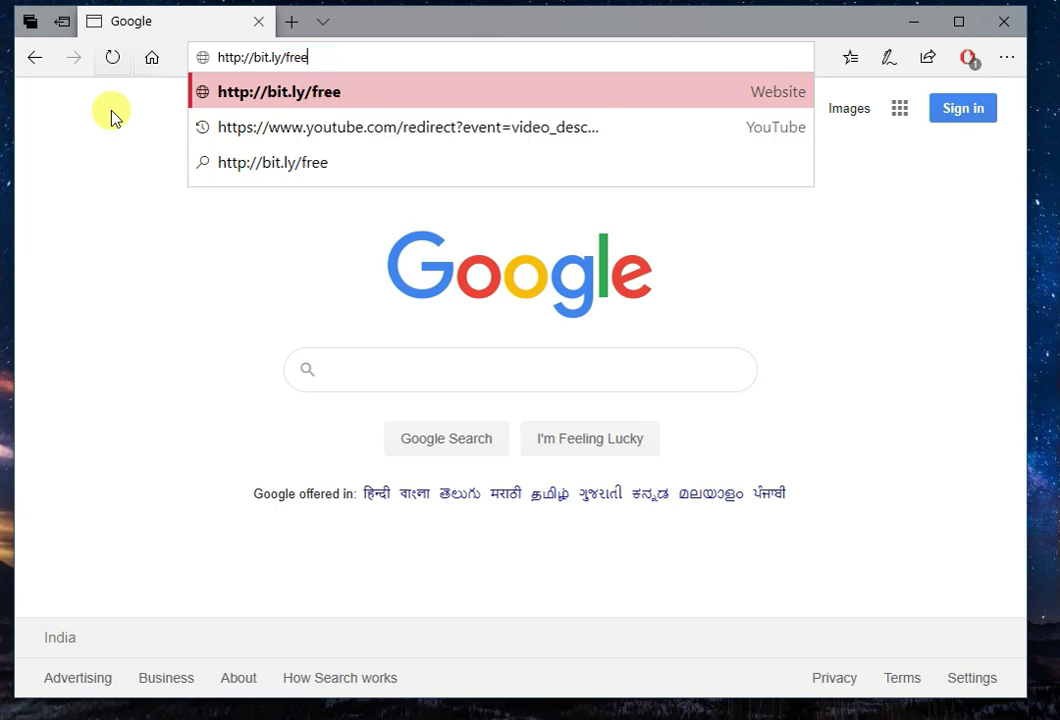
pyautogui.write('hevc')
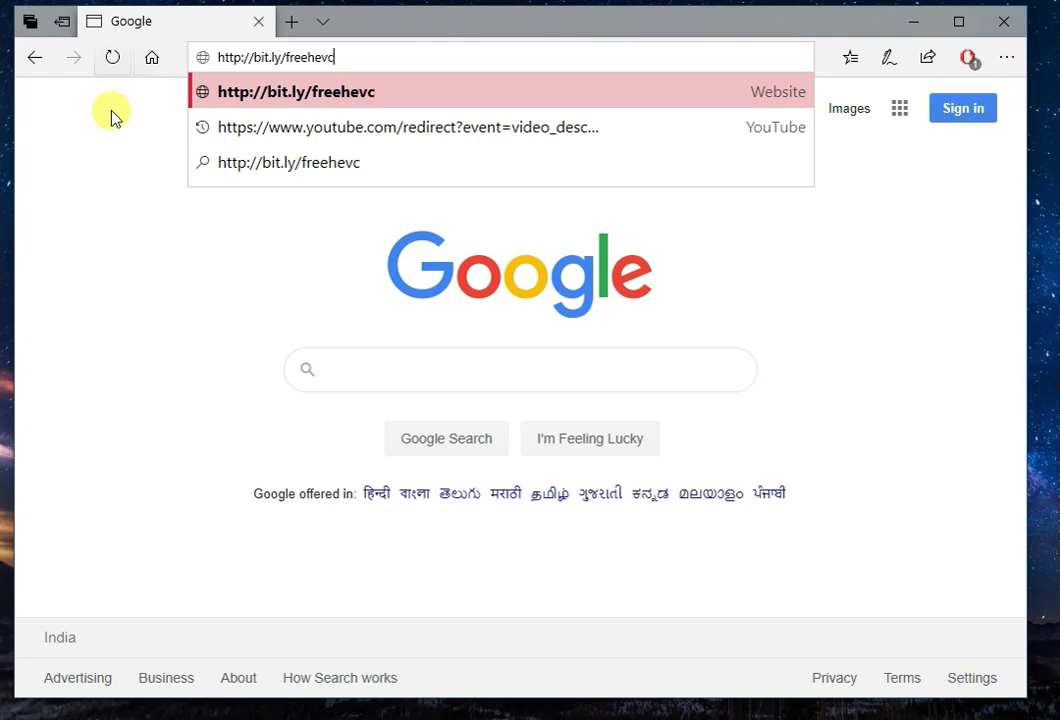
pyautogui.press('Return')
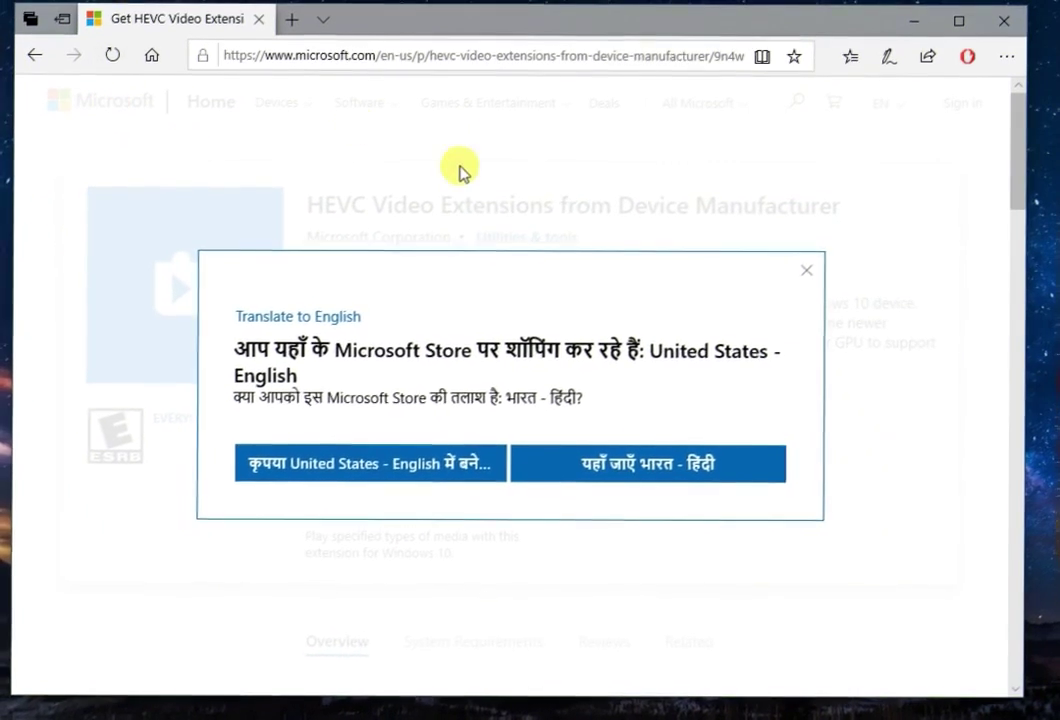
# Dismiss the store region prompt and highlight the start of the product title and the price on the page
pyautogui.click(810, 275)
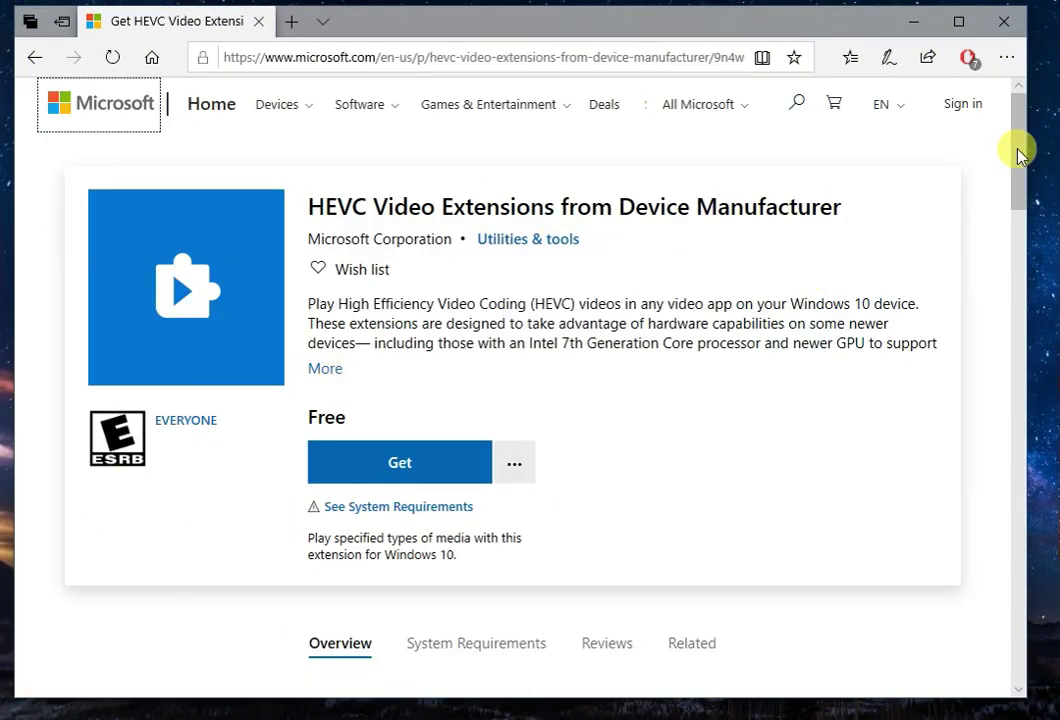
pyautogui.moveTo(327, 210); pyautogui.dragTo(338, 208)
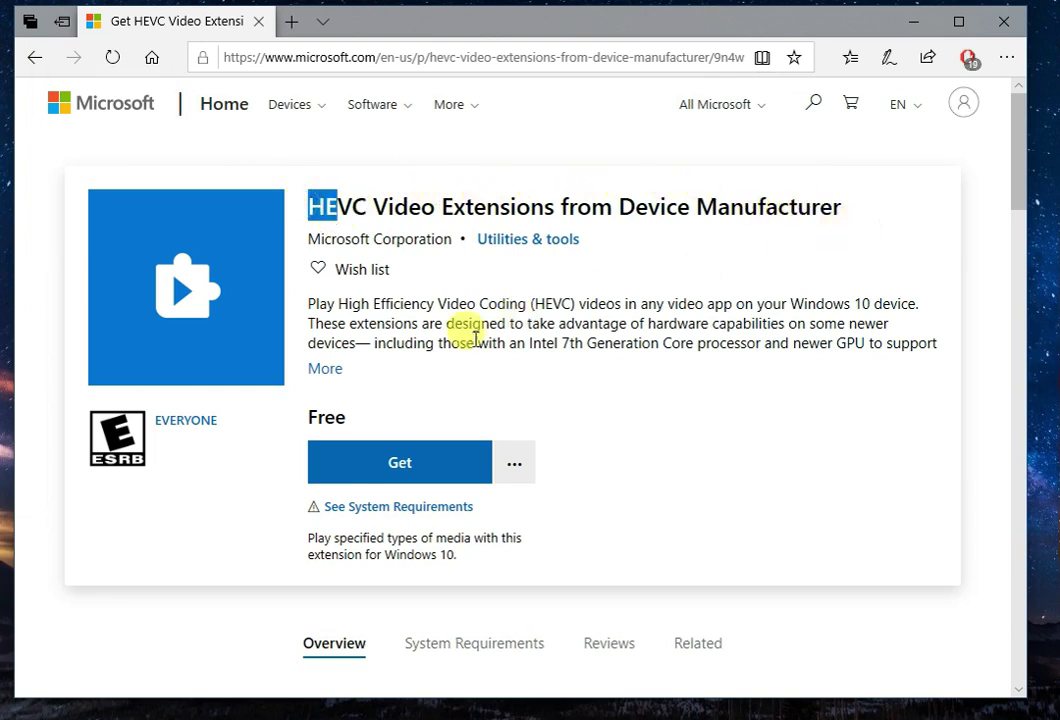
pyautogui.moveTo(299, 418); pyautogui.dragTo(348, 421)
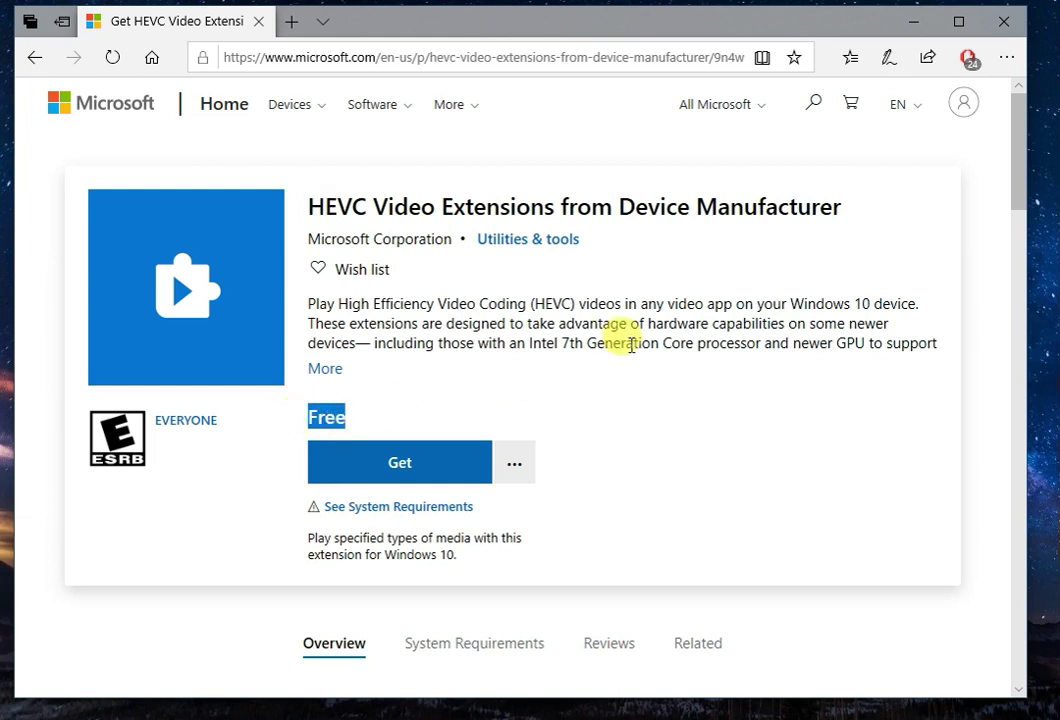
pyautogui.scroll(-3, 629, 346)
pyautogui.scroll(3, 629, 352)
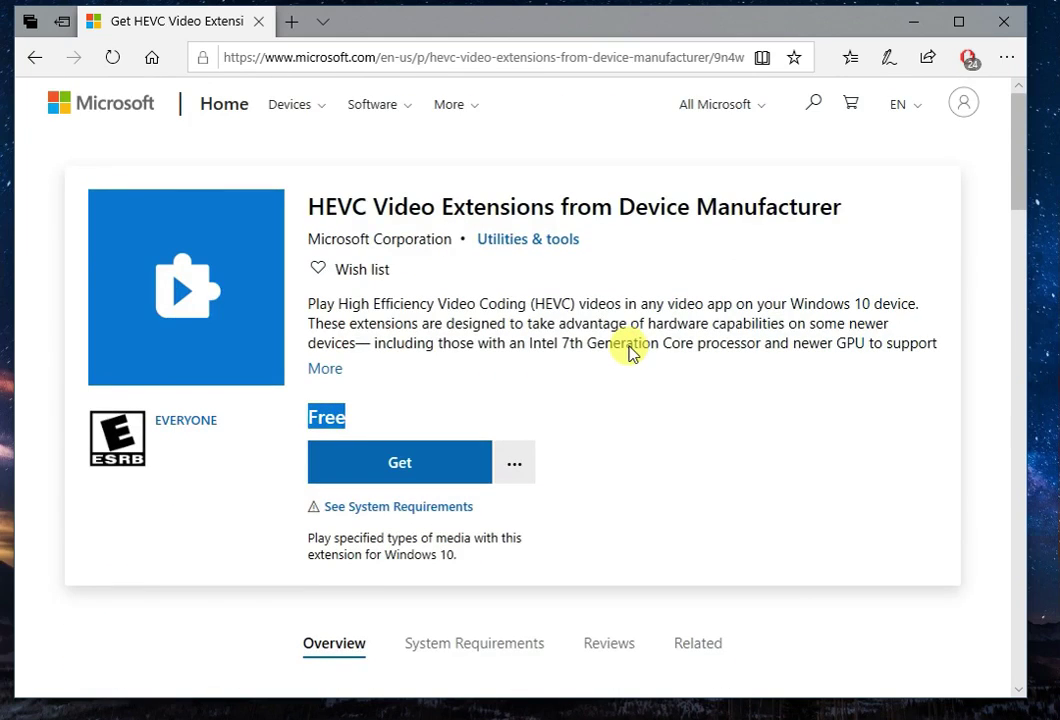
# Open the full description of HEVC Video Extensions from Device Manufacturer, highlight its text and "from Device Manufacturer", and close it
pyautogui.click(325, 370)
pyautogui.moveTo(236, 328); pyautogui.dragTo(451, 477)
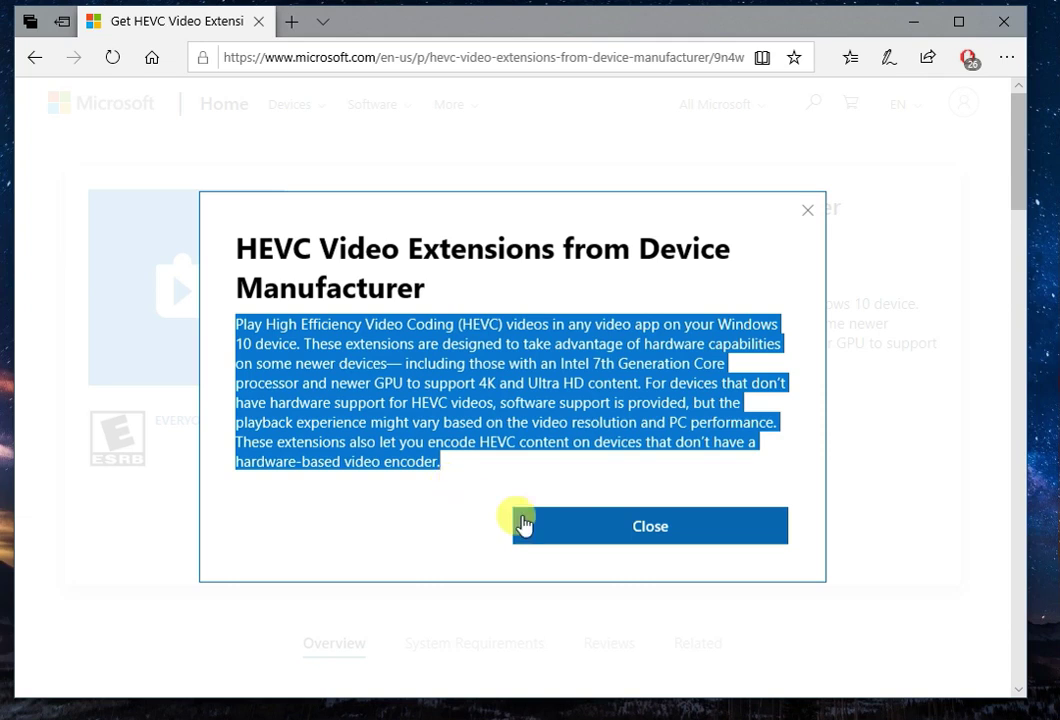
pyautogui.moveTo(556, 245); pyautogui.dragTo(624, 296)
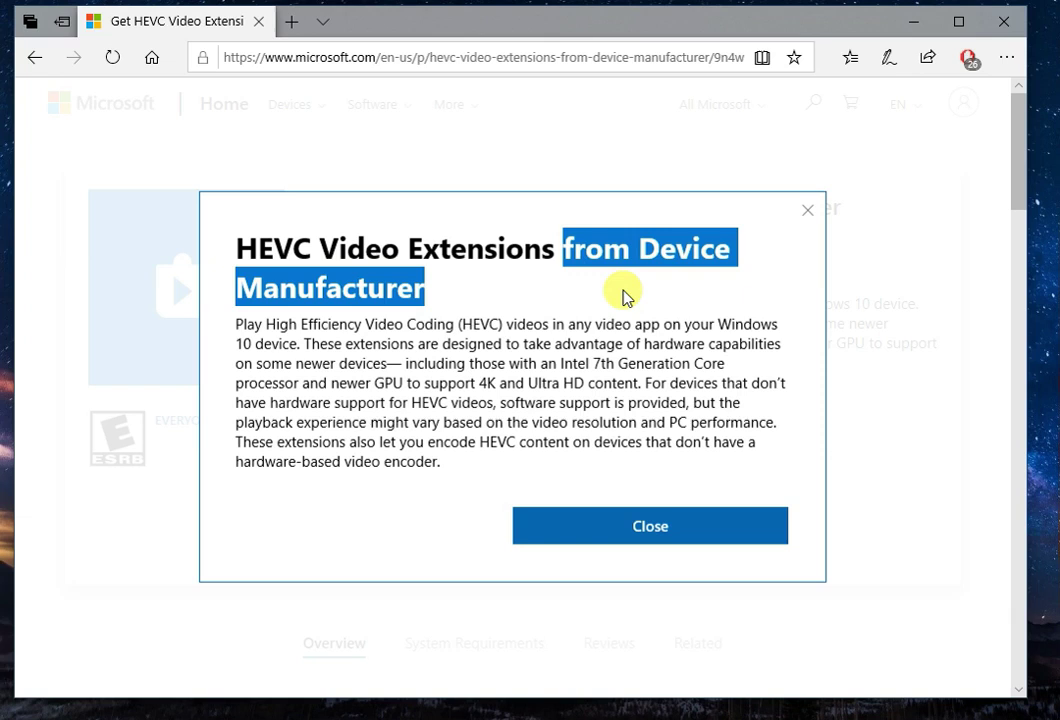
pyautogui.click(566, 252)
pyautogui.click(681, 530)
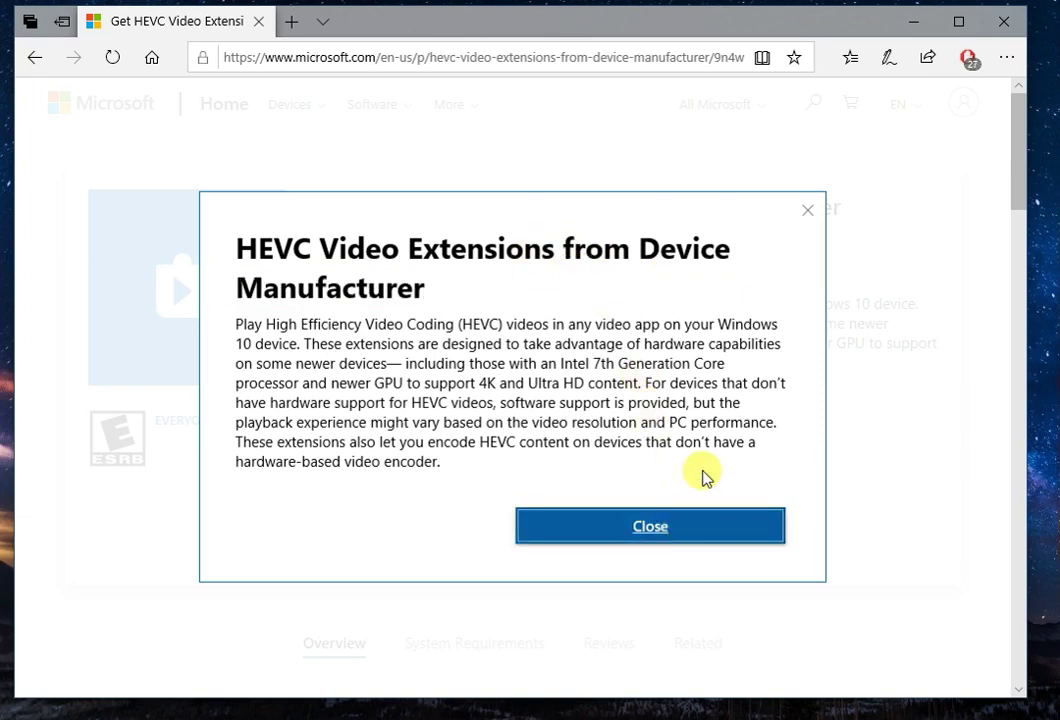
# Switch to Notepad and add the line "you see you can install the HEVC codec for free in this way" below the existing notes
pyautogui.click(450, 469)
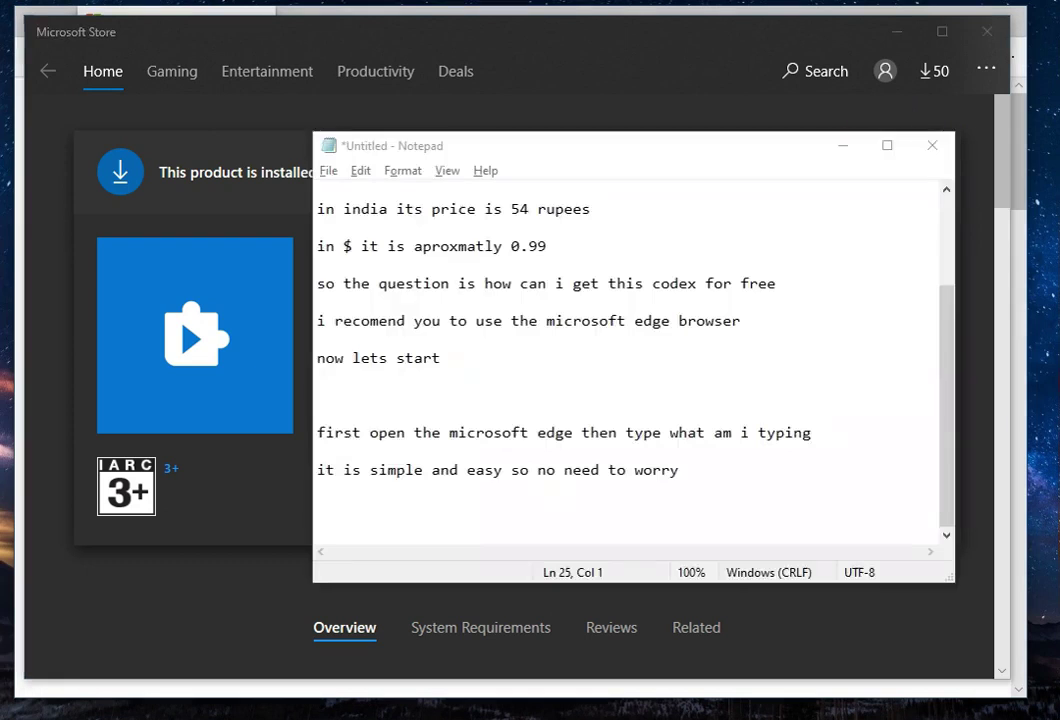
pyautogui.click(516, 522)
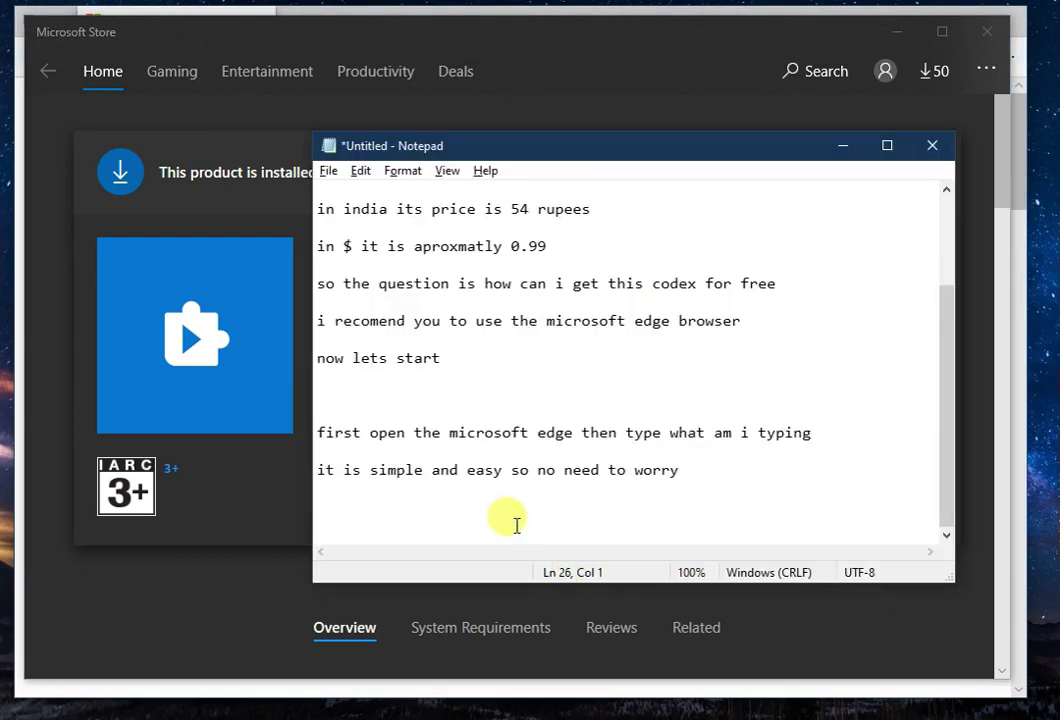
pyautogui.write('you see ')
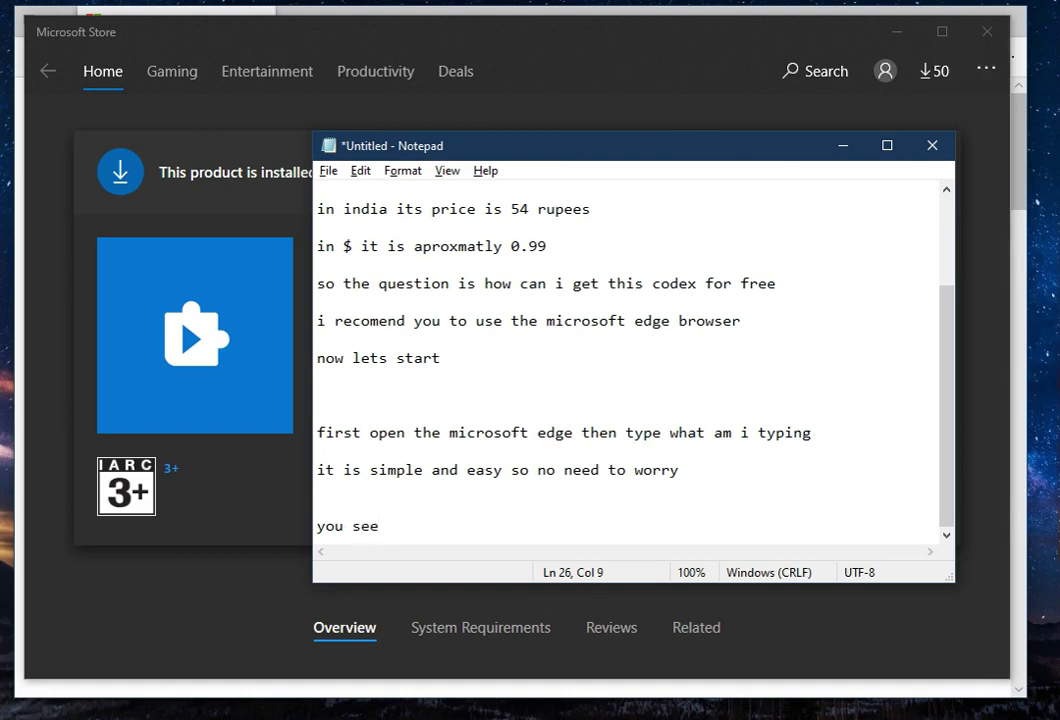
pyautogui.write('n')
pyautogui.press('BackSpace')
pyautogui.write('you can install the')
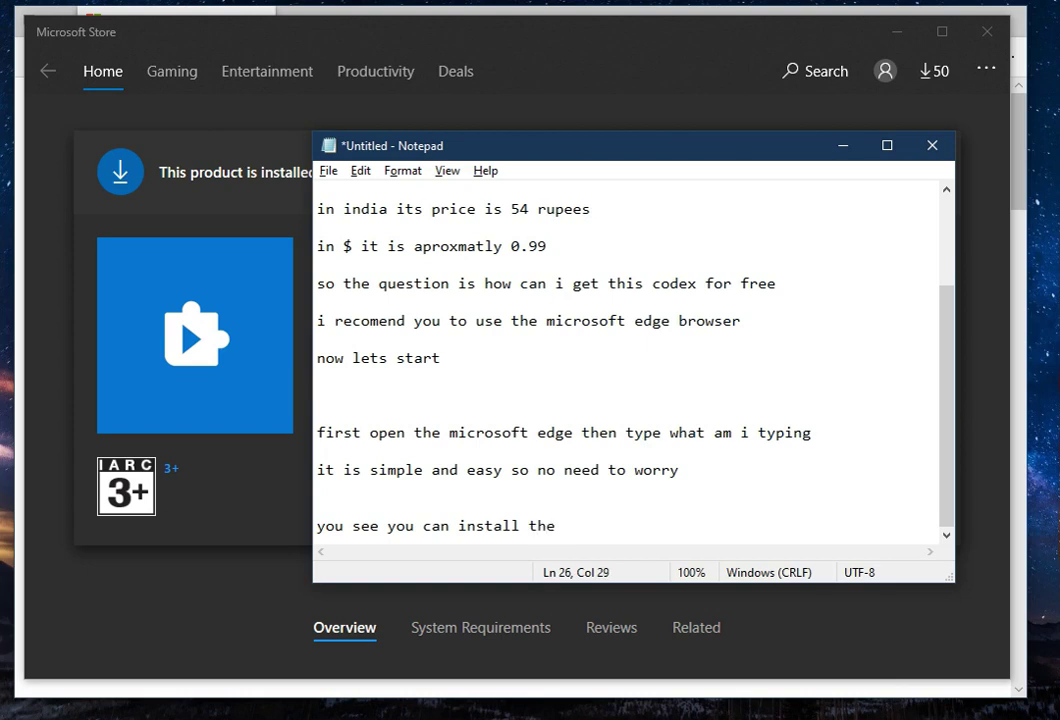
pyautogui.write('HEVC codex')
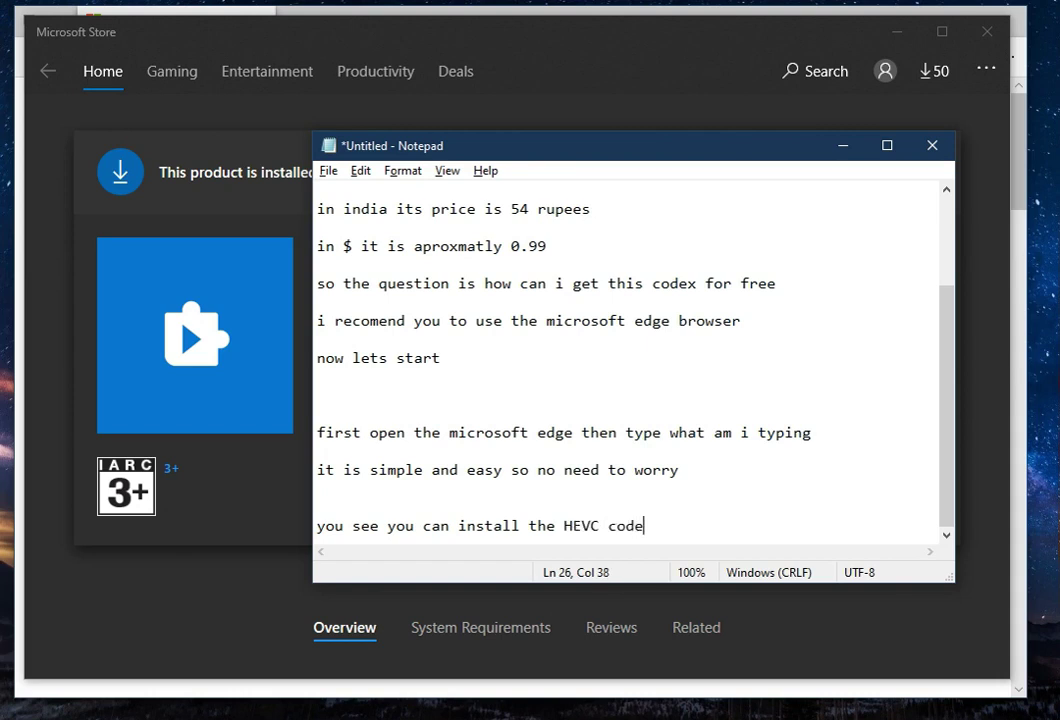
pyautogui.press('BackSpace')
pyautogui.write('c for free in this')
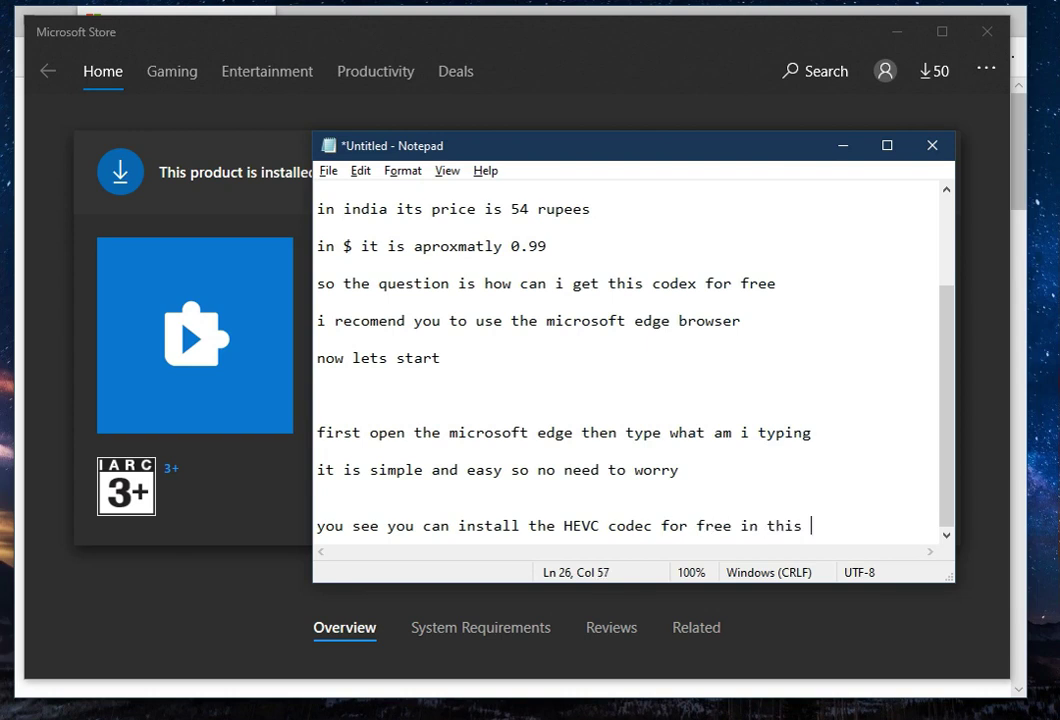
pyautogui.write(' way')
pyautogui.press('Return')
pyautogui.press('Return')
pyautogui.press('Return')
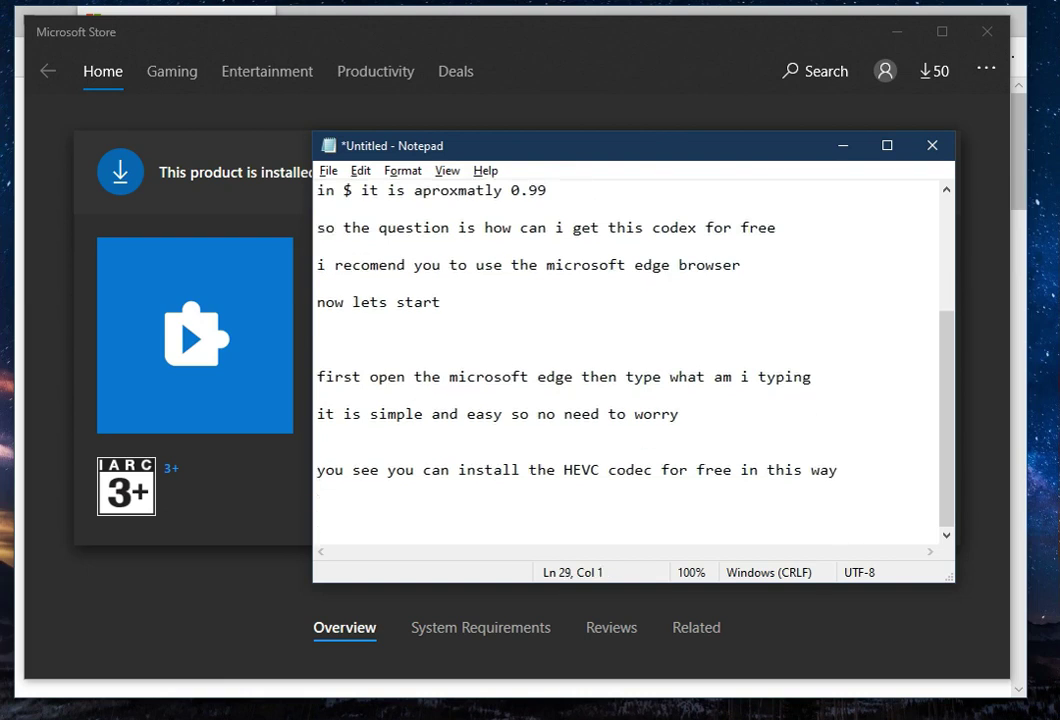
# Begin a new line in the notes with "here i installed it before so"
pyautogui.write('but')
pyautogui.press('BackSpace')
pyautogui.press('BackSpace')
pyautogui.press('BackSpace')
pyautogui.press('BackSpace')
pyautogui.write('here i installed the')
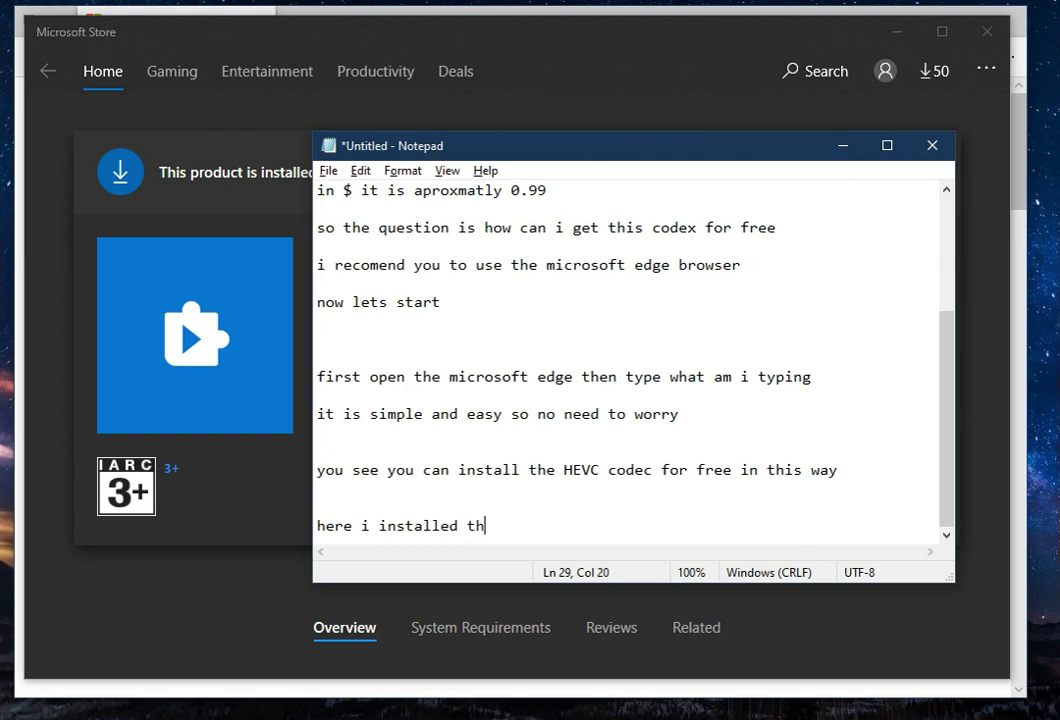
pyautogui.press('BackSpace')
pyautogui.press('BackSpace')
pyautogui.press('BackSpace')
pyautogui.press('BackSpace')
pyautogui.write('it before so ')
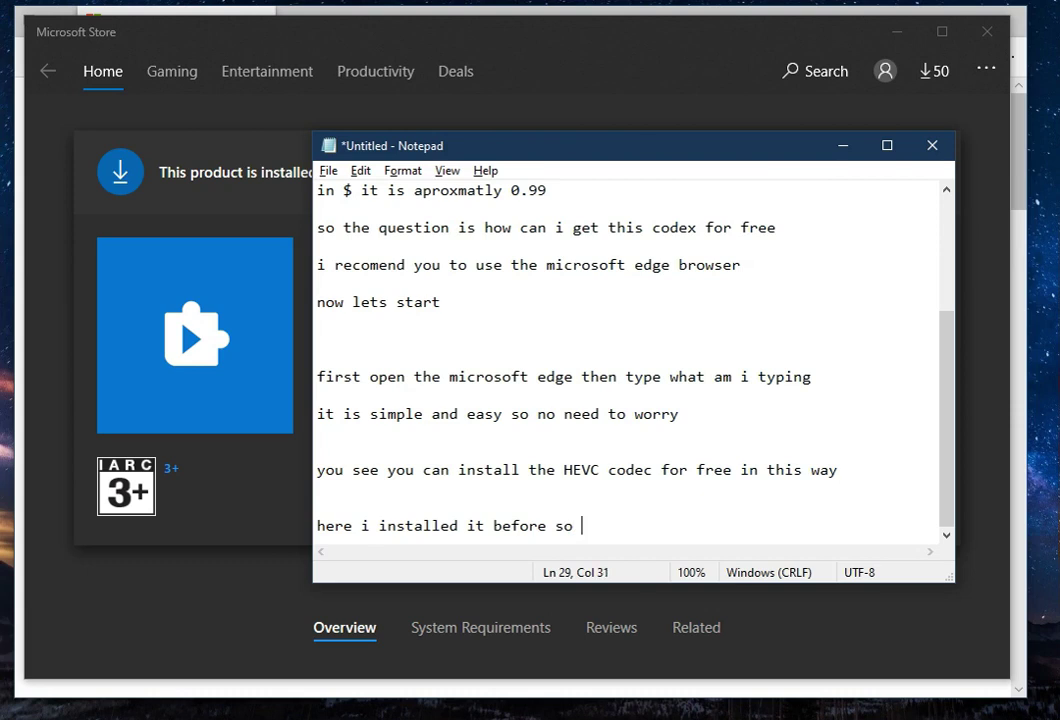
# Continue the unfinished line with "it shows for launch but in your case if" and leave a blank line after it
pyautogui.write('t')
pyautogui.write('i')
pyautogui.press('BackSpace')
pyautogui.press('BackSpace')
pyautogui.press('BackSpace')
pyautogui.write('it shows')
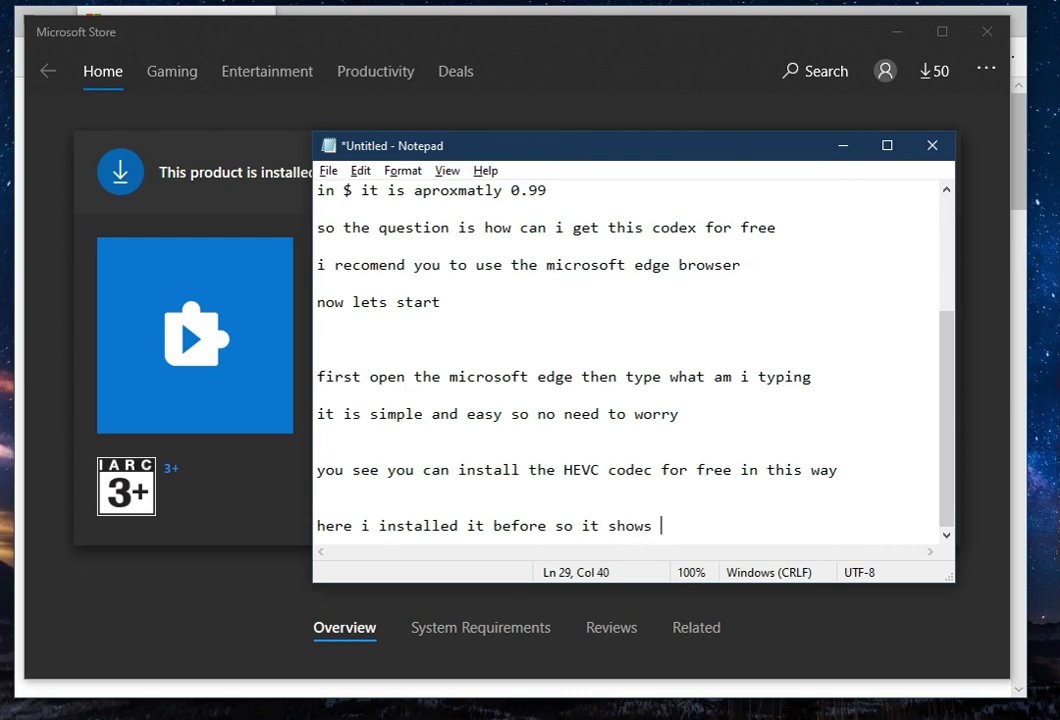
pyautogui.write('for launch')
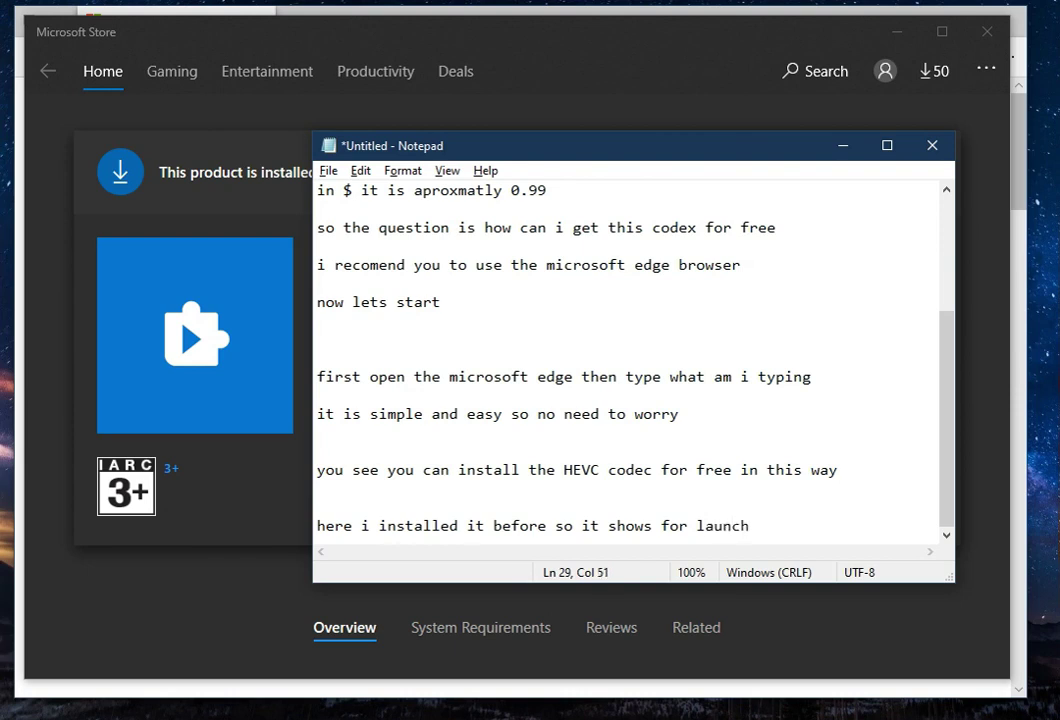
pyautogui.write(' but in your case ')
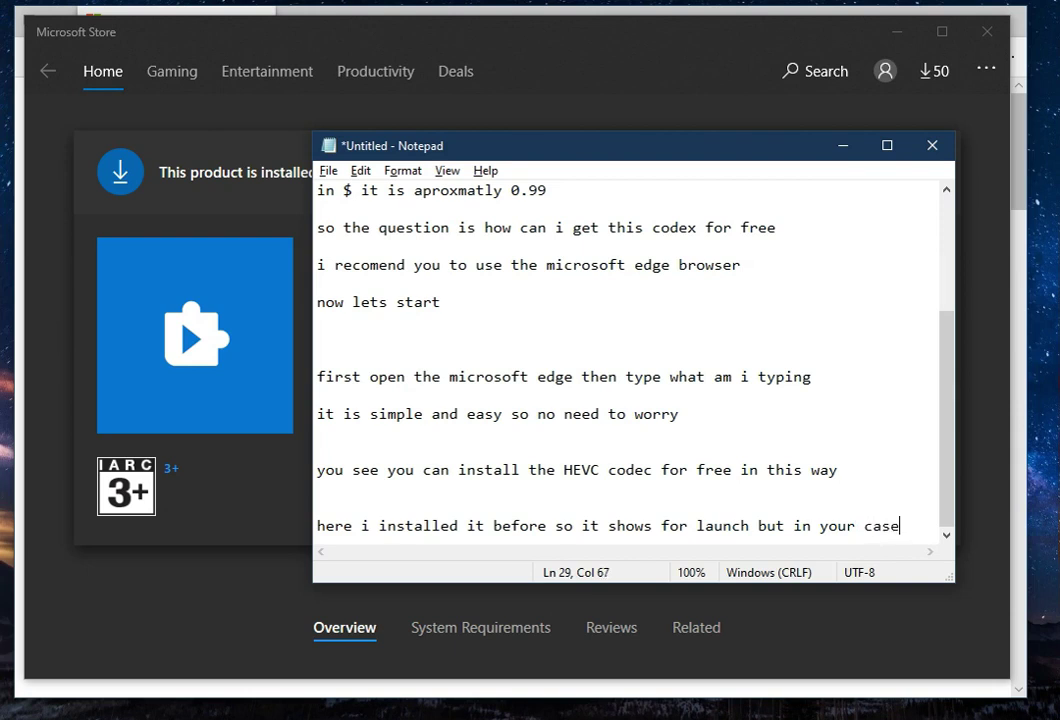
pyautogui.write('if')
pyautogui.press('Return')
pyautogui.press('Return')
# Add the line "you are not installed it yet the you can see the option for install", followed by a blank line
pyautogui.write('you')
pyautogui.write('are ')
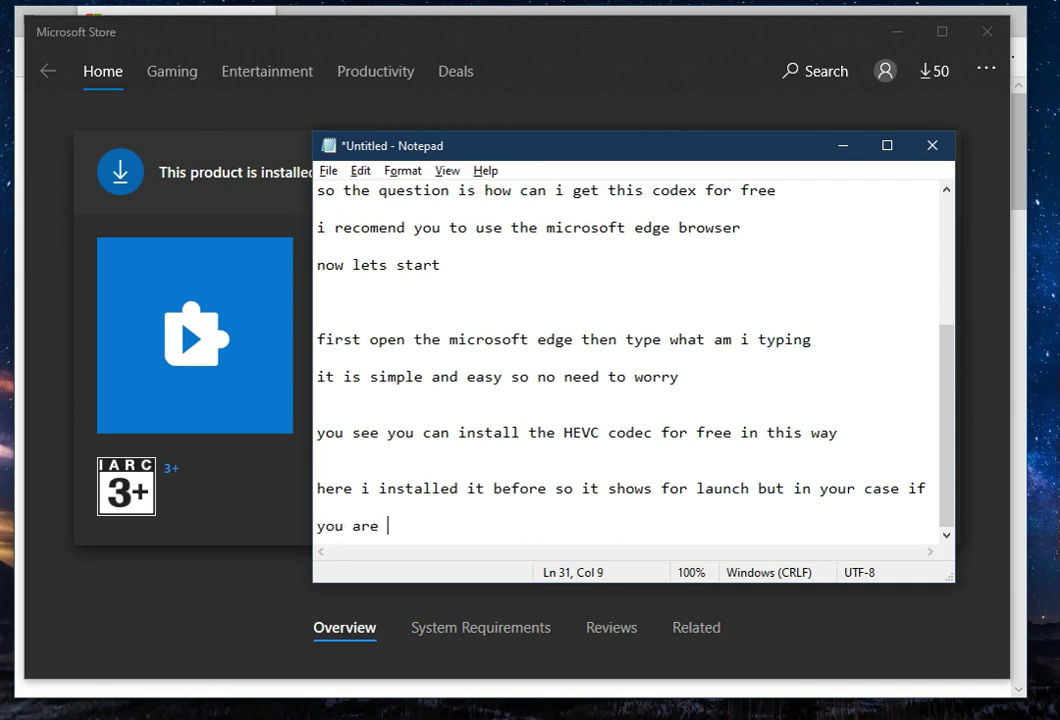
pyautogui.write('not installed it ')
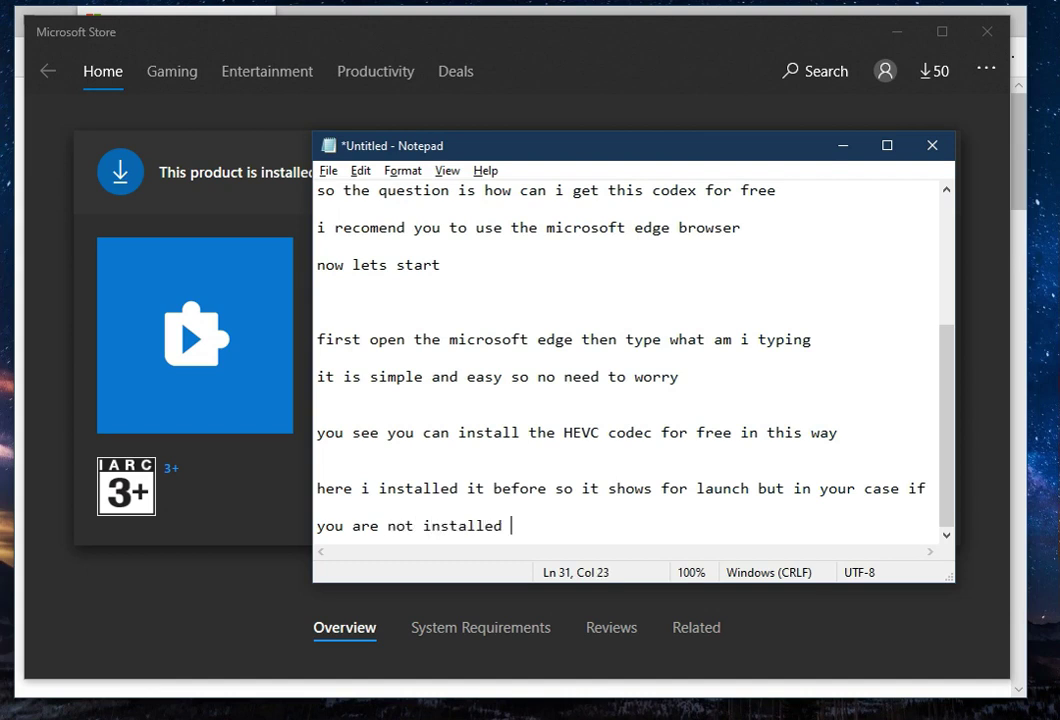
pyautogui.write('yat')
pyautogui.press('BackSpace')
pyautogui.press('BackSpace')
pyautogui.press('BackSpace')
pyautogui.write('et the')
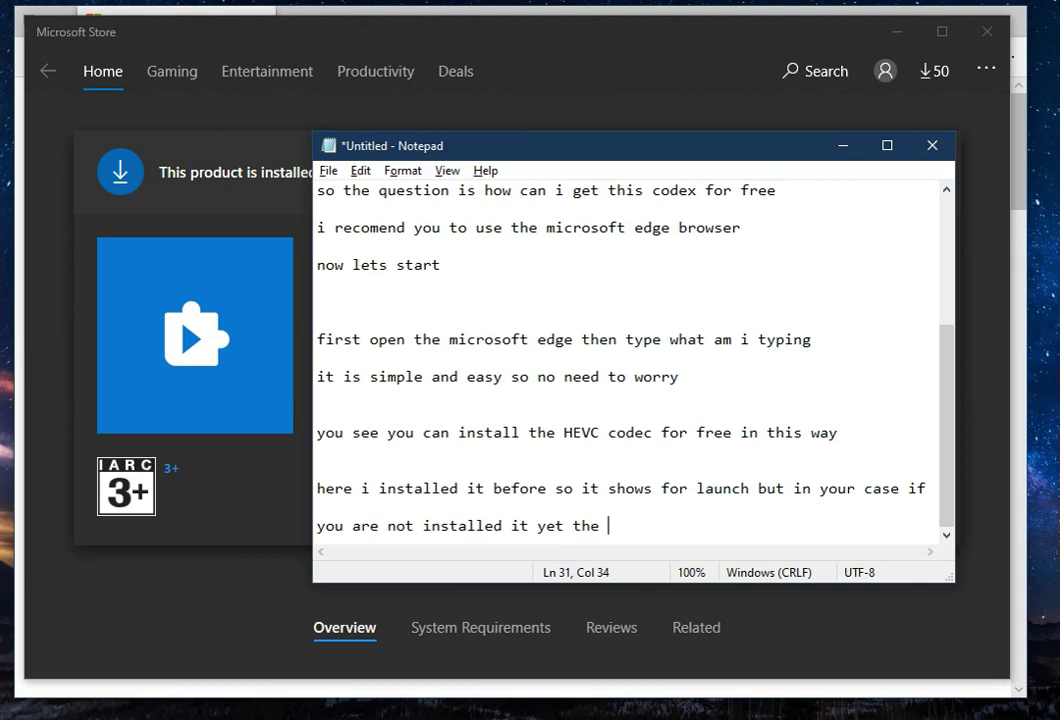
pyautogui.write('you can see the op')
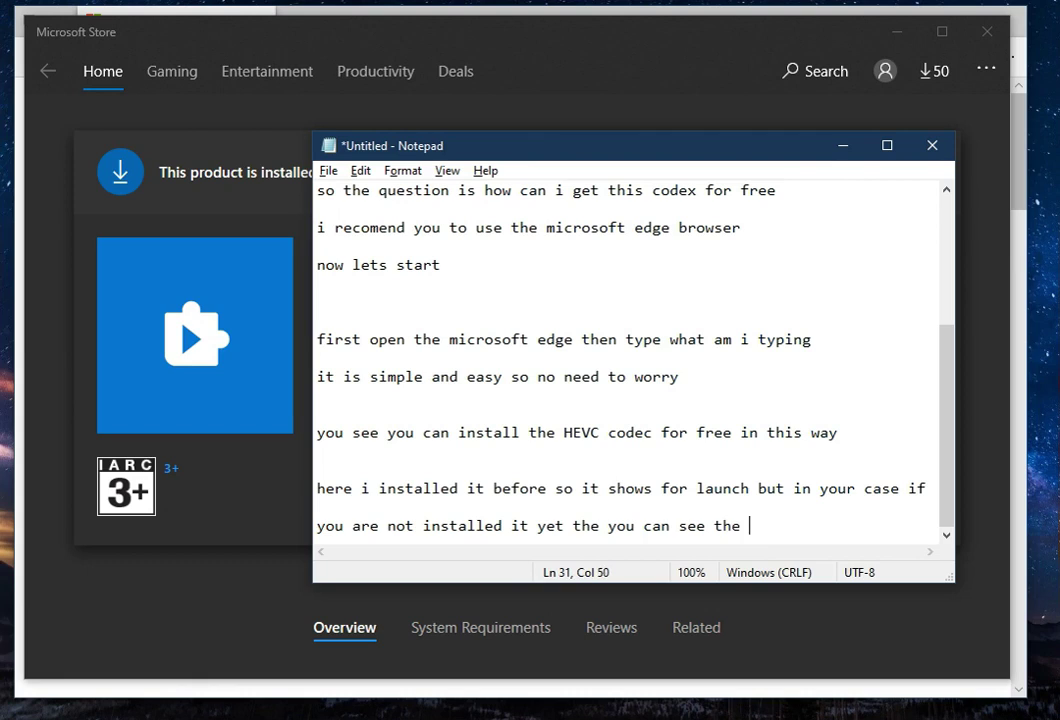
pyautogui.write('tion for install')
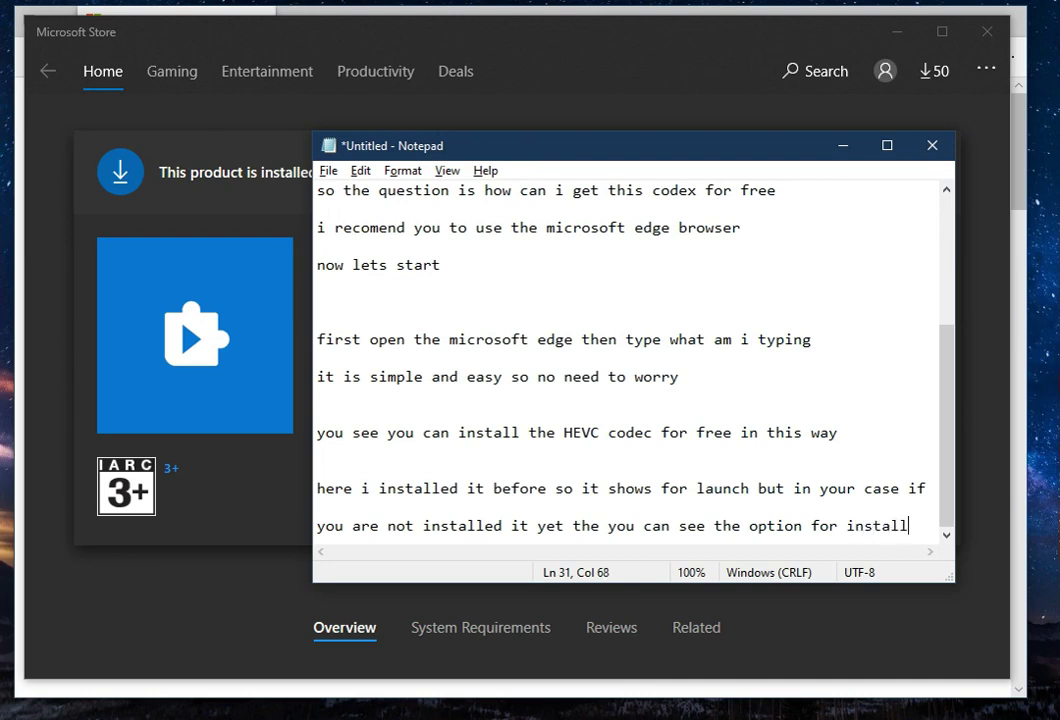
pyautogui.press('Return')
pyautogui.press('Return')
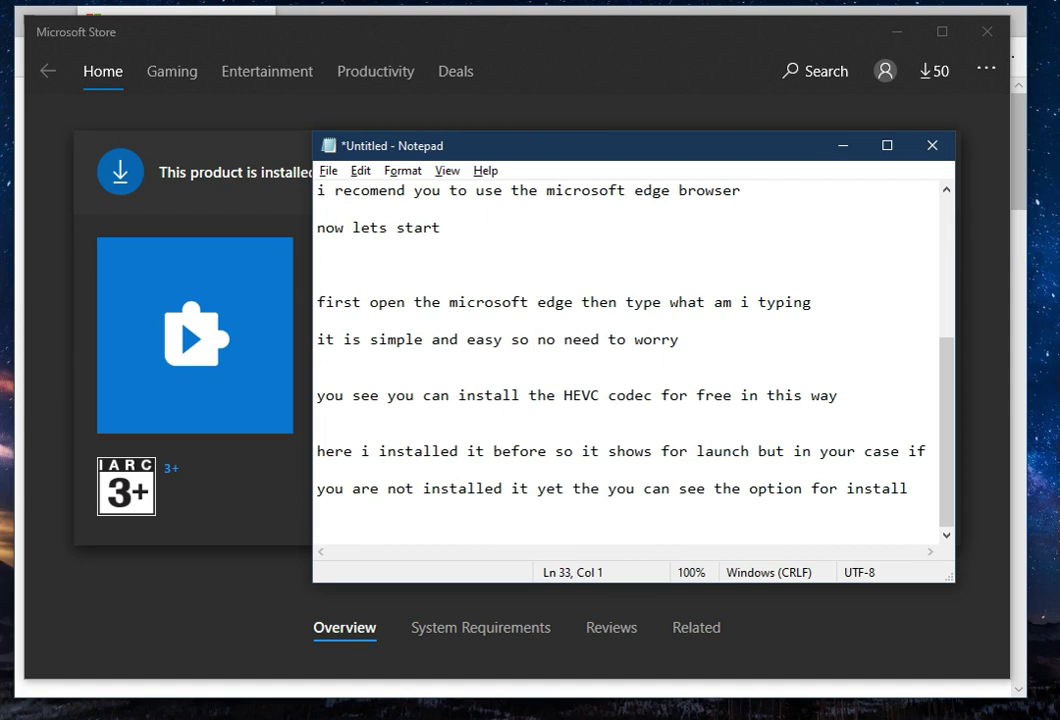
# Write the line "hope the video help ful for you" and leave two blank lines below it
pyautogui.write('hope the video ')
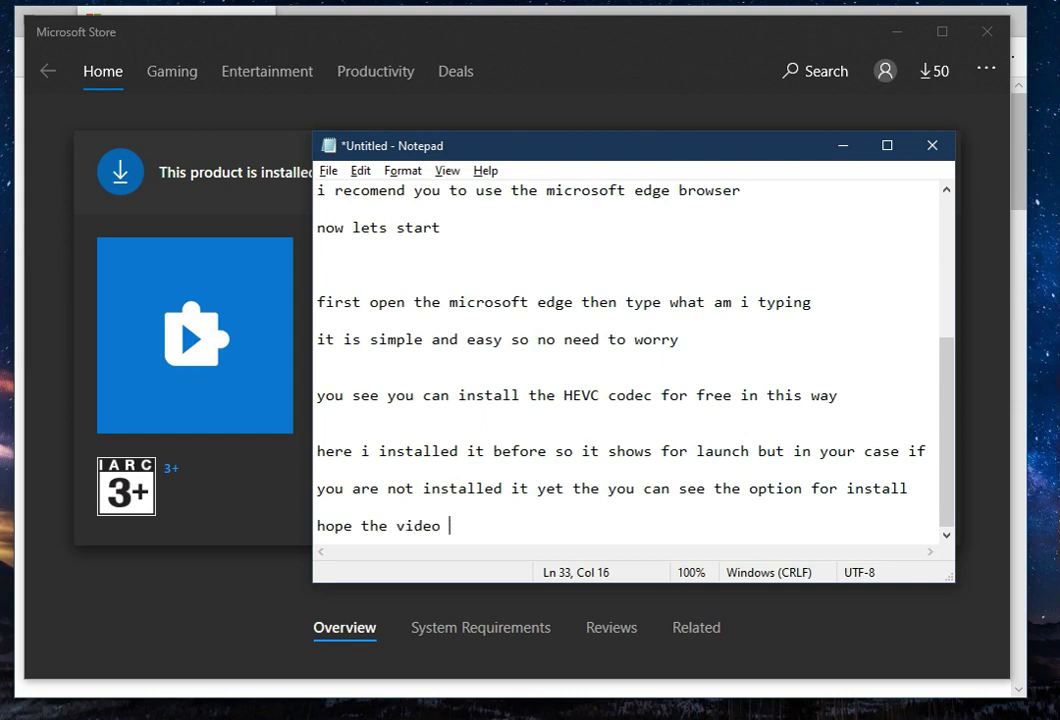
pyautogui.write('help fu')
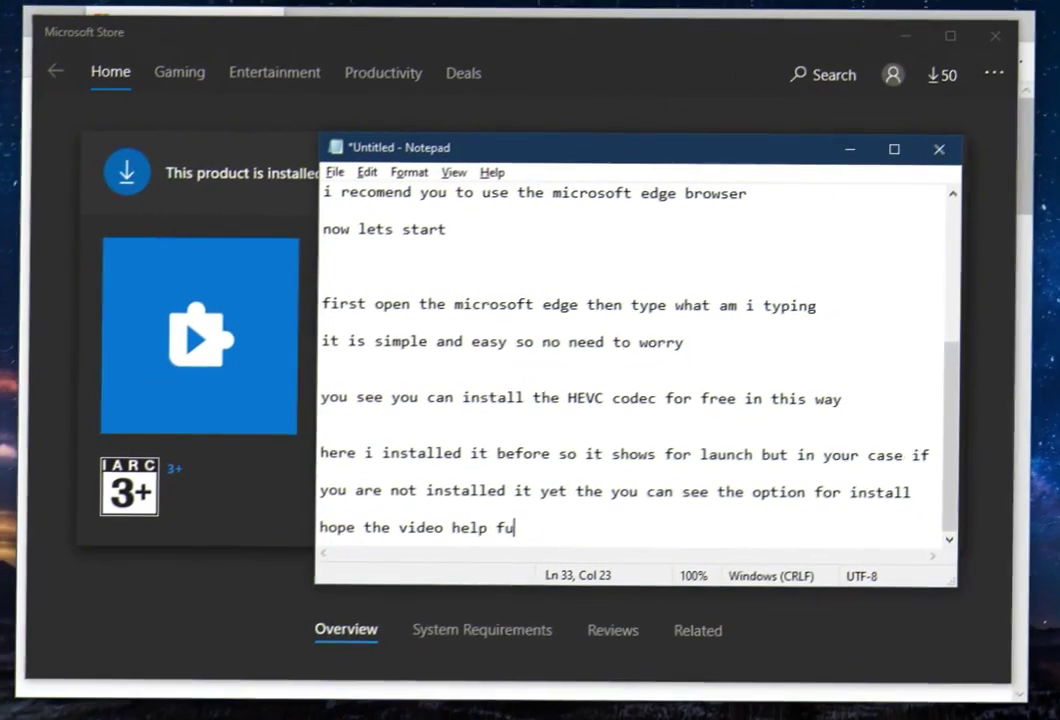
pyautogui.write('l fo')
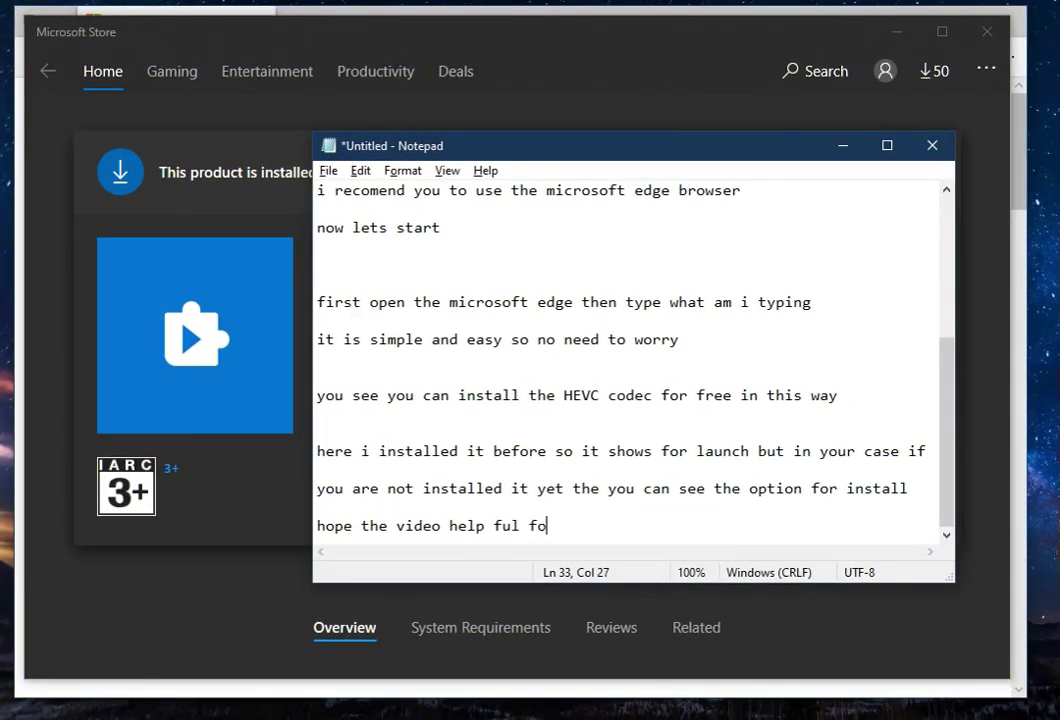
pyautogui.write('r you')
pyautogui.press('Return')
pyautogui.press('Return')
pyautogui.press('Return')
# Finish the notes with the closing line "thank you for watching"
pyautogui.write('thank')
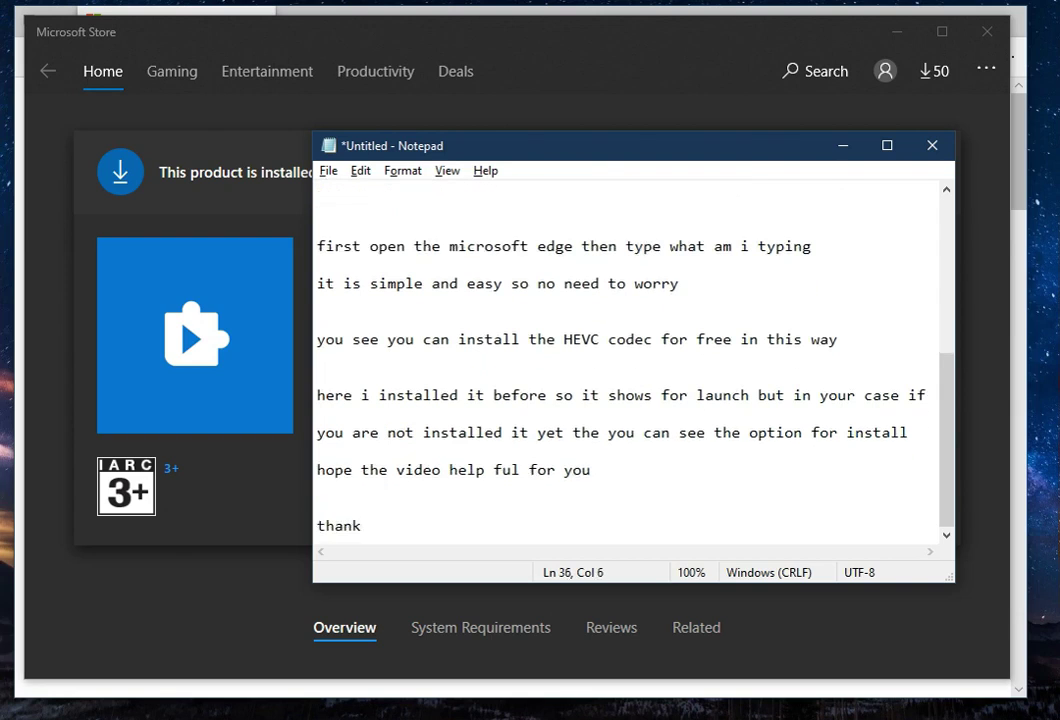
pyautogui.write(' you for watchi')
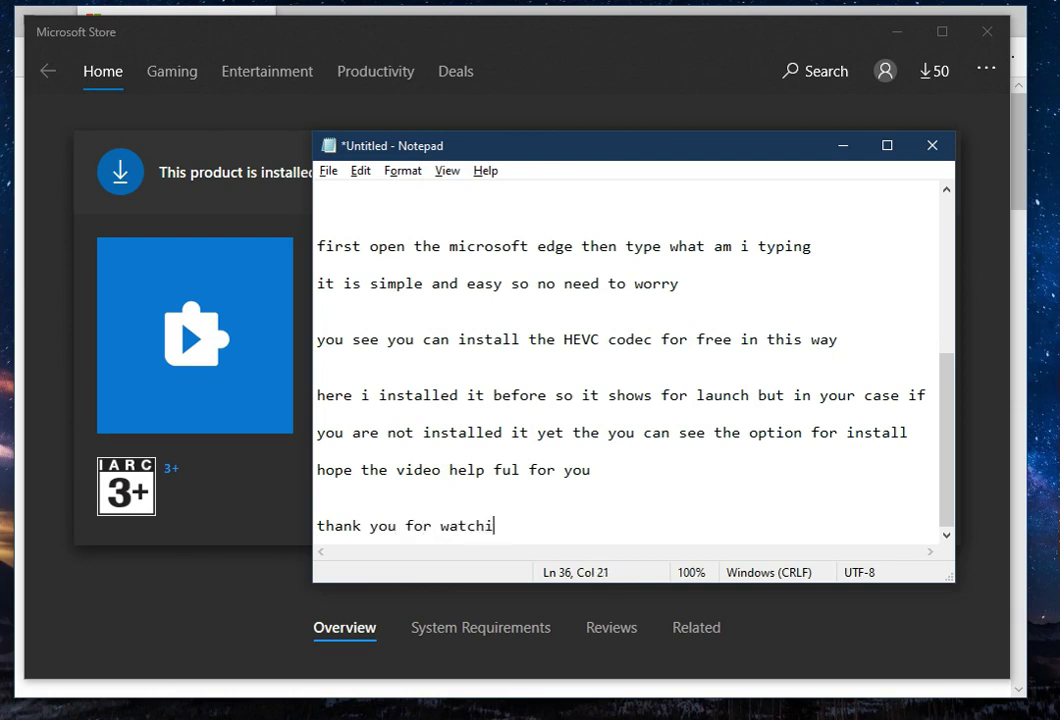
pyautogui.write('ng')
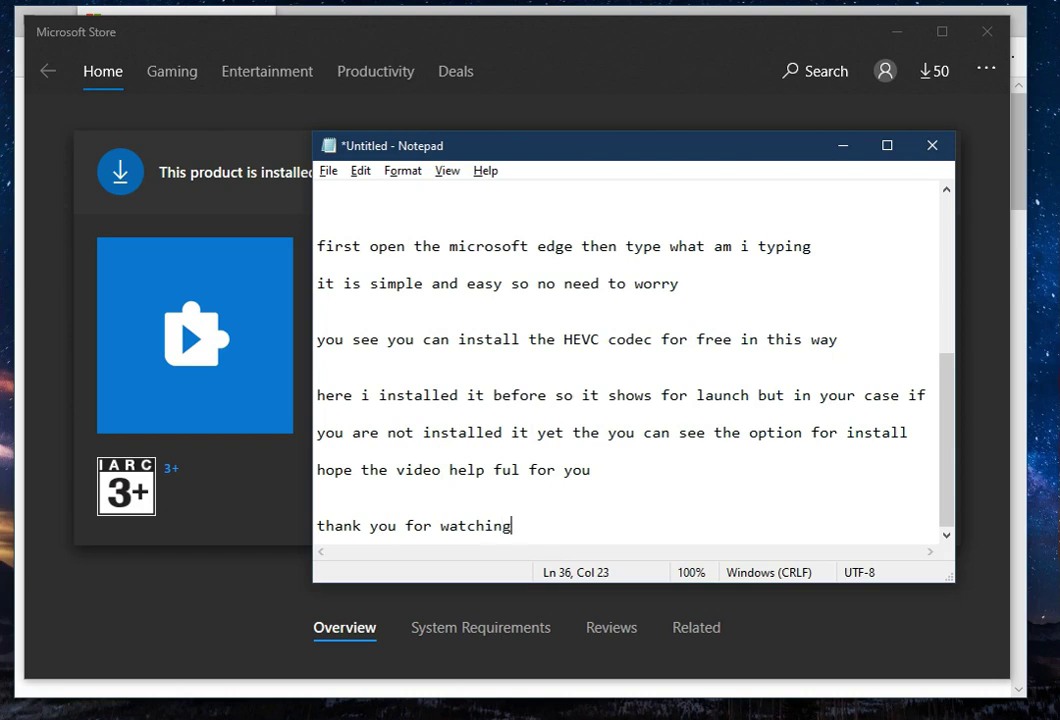